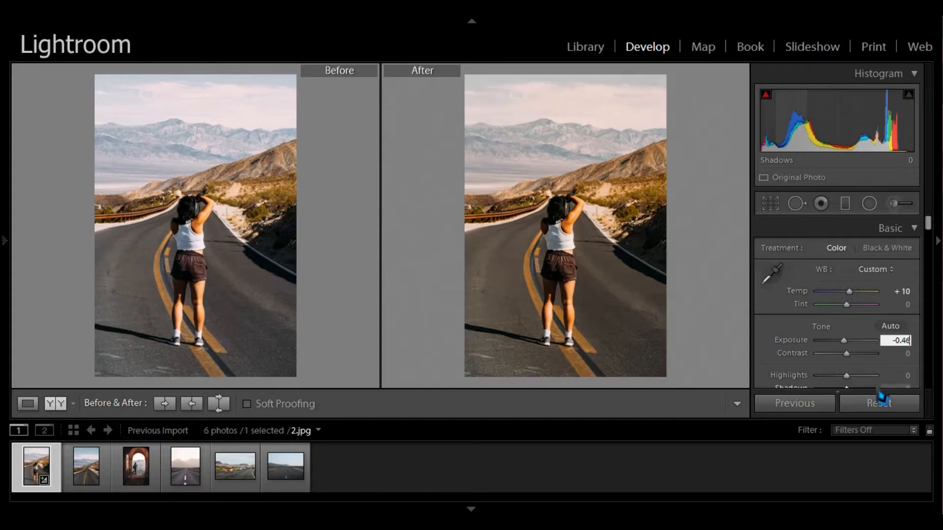
- Set the Contrast to -20
click(906, 355)
text(-20)
scroll(813, 341, down, 2)
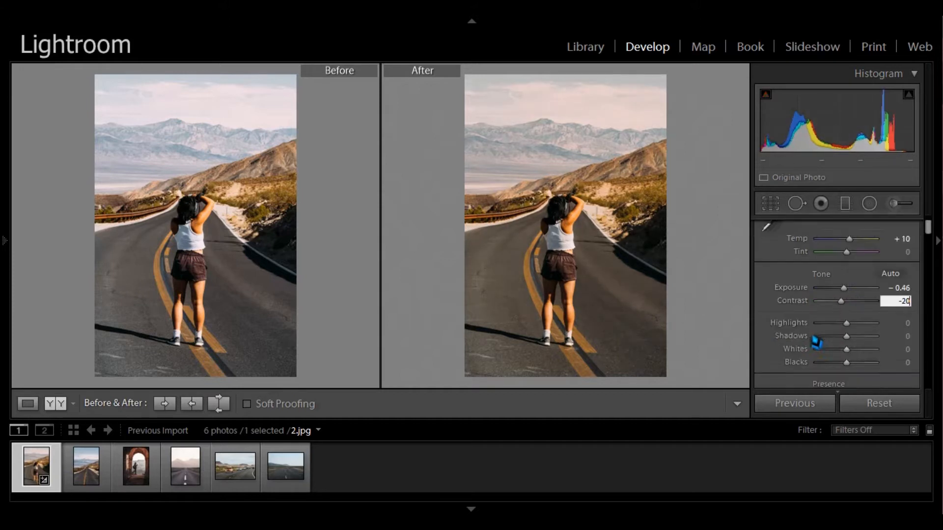
click(906, 325)
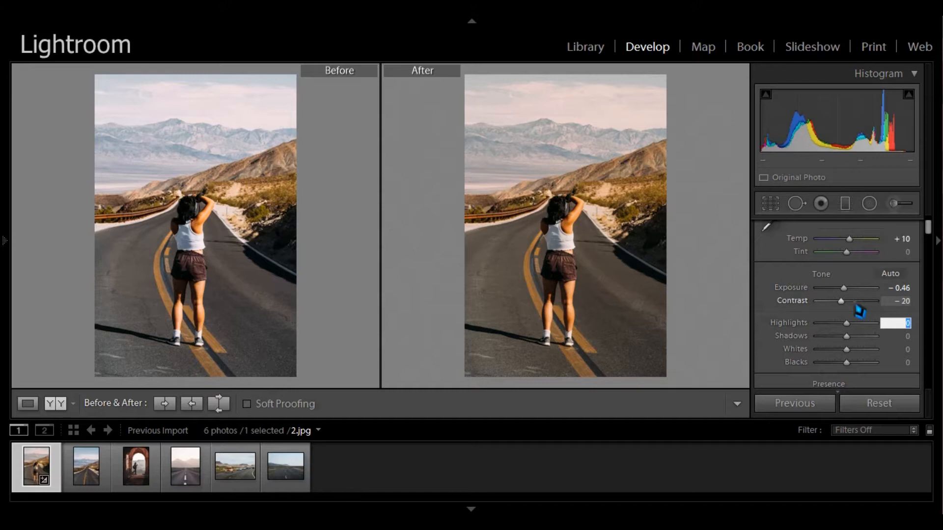
text(8)
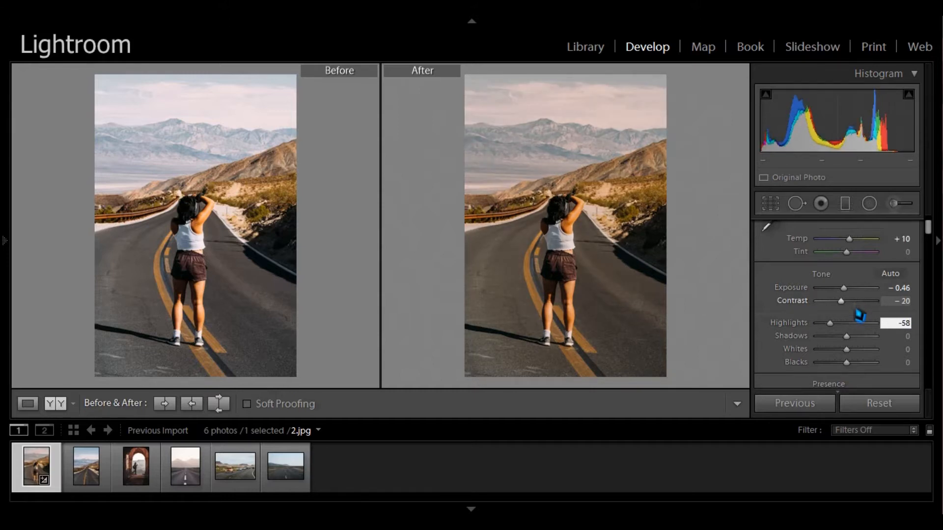
double_click(833, 326)
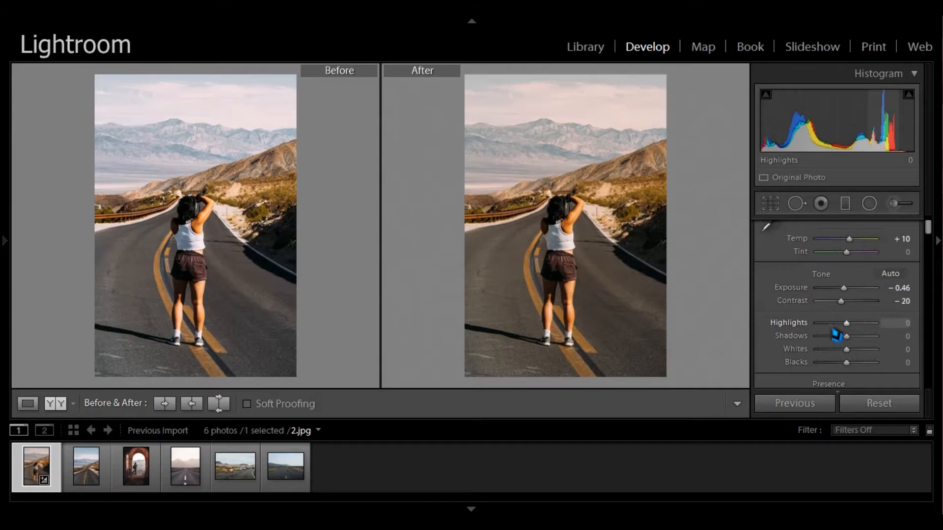
- Set the Highlights to -58
click(908, 324)
text(-58)
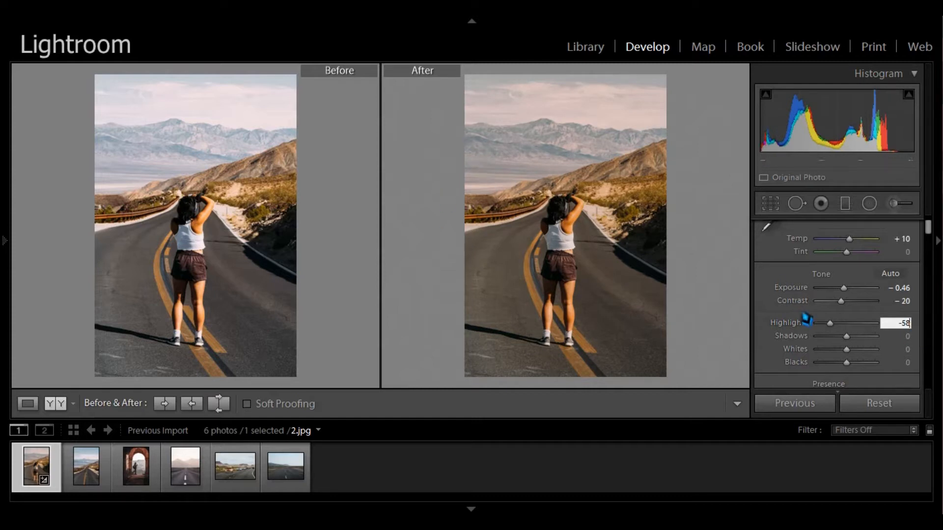
click(905, 338)
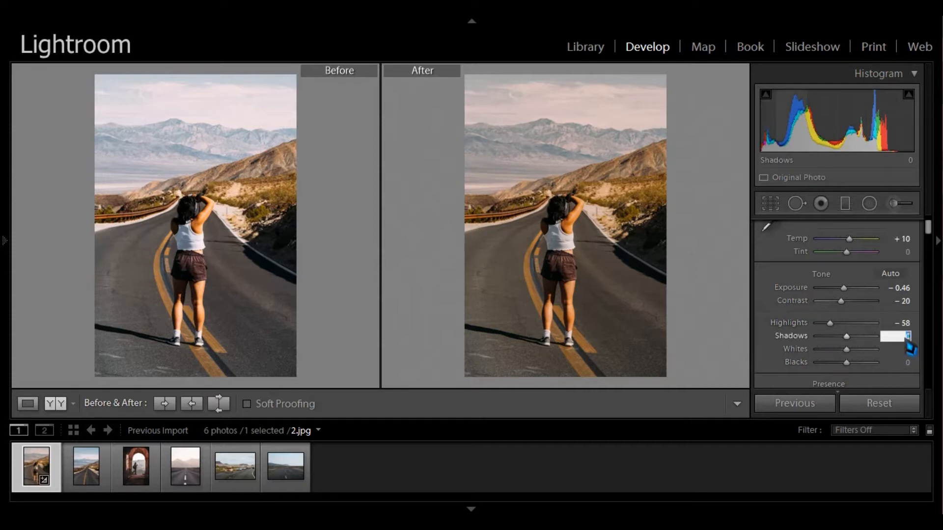
text(-18)
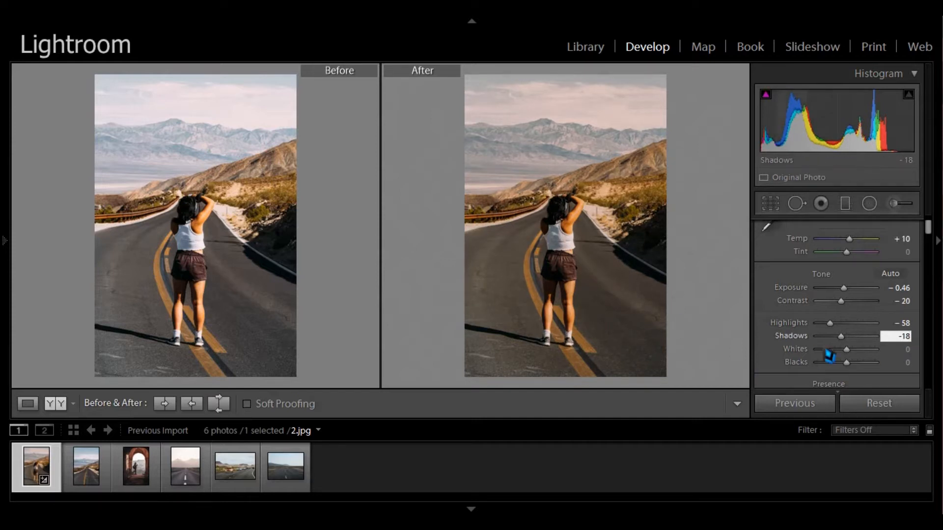
key(Return)
key(ctrl+z)
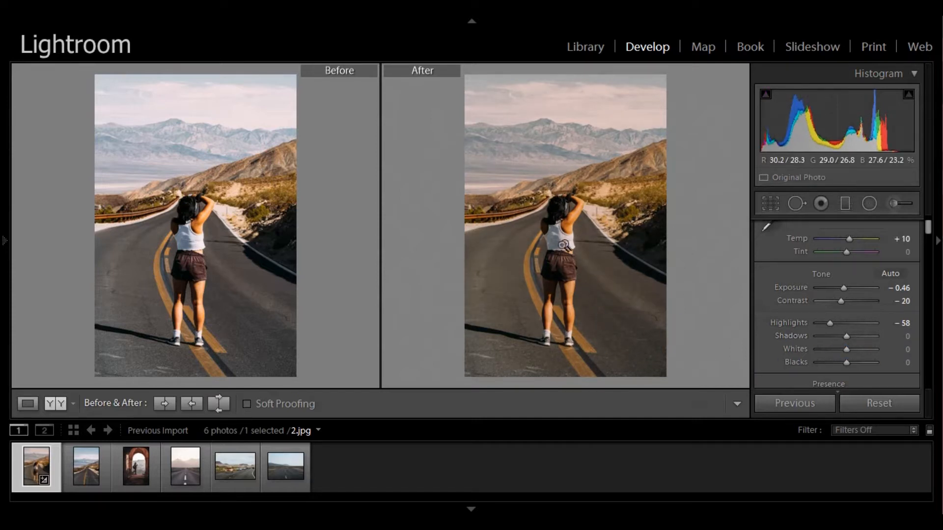
- Set the Shadows to -18
click(906, 337)
text(-18)
key(Return)
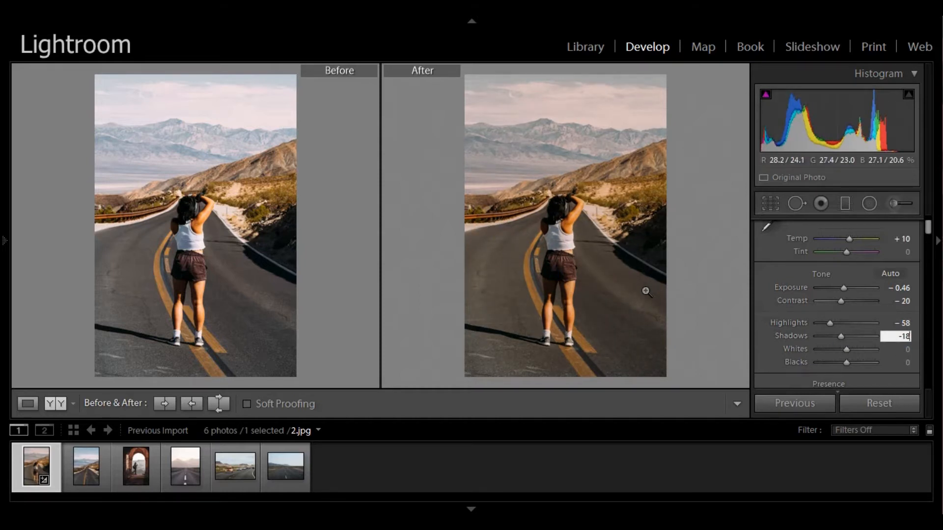
- Set the Whites to +34 and the Blacks to -18
click(905, 349)
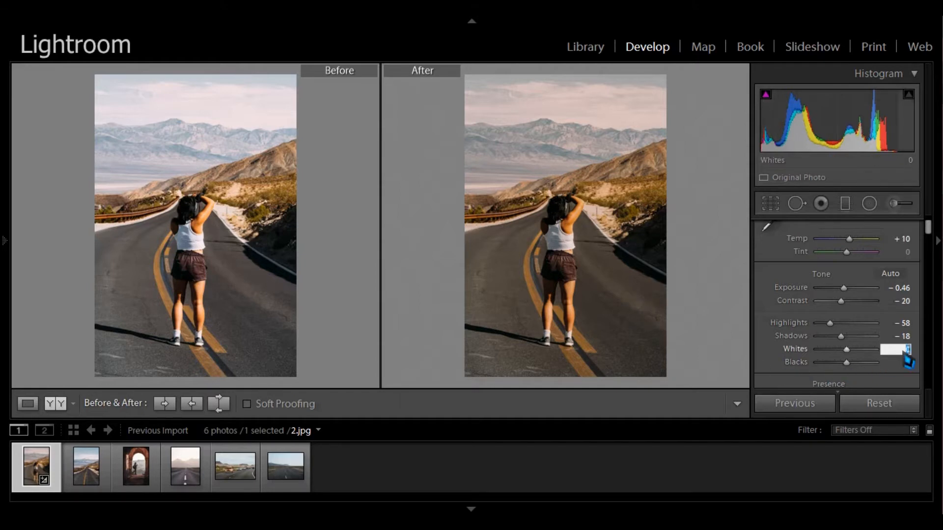
text(+34)
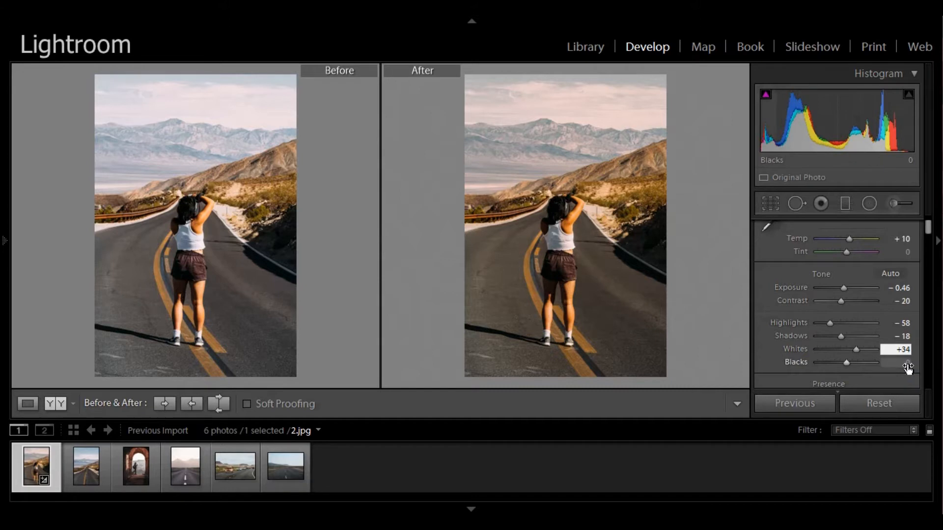
click(908, 366)
text(-18)
scroll(786, 331, down, 2)
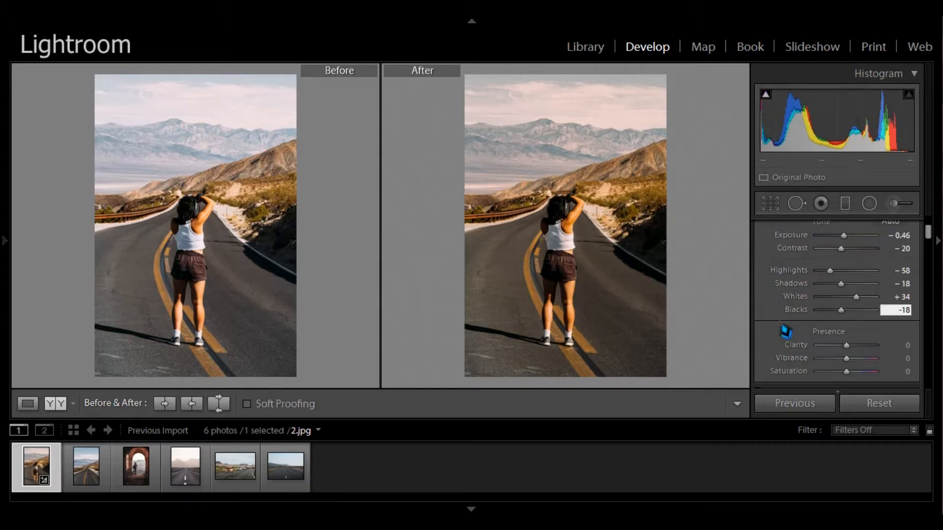
- Set the Clarity to +29
scroll(785, 331, down, 1)
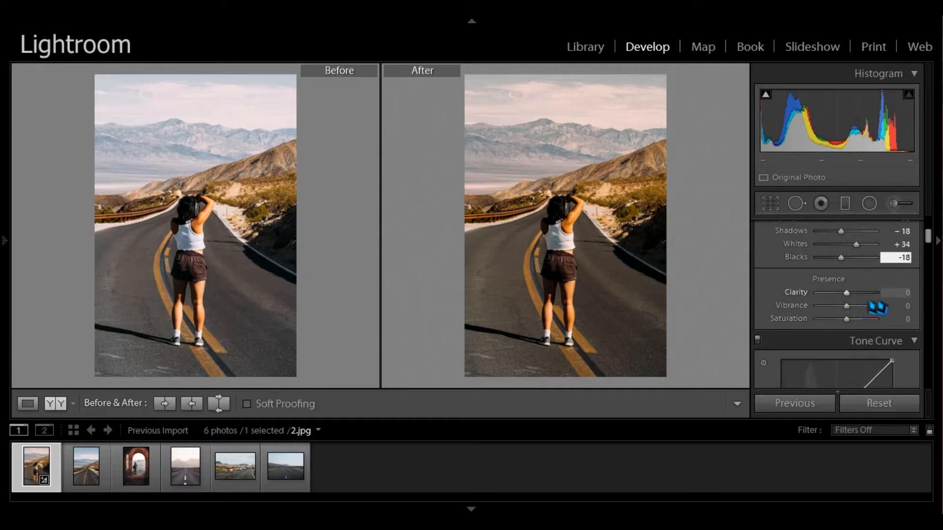
click(901, 293)
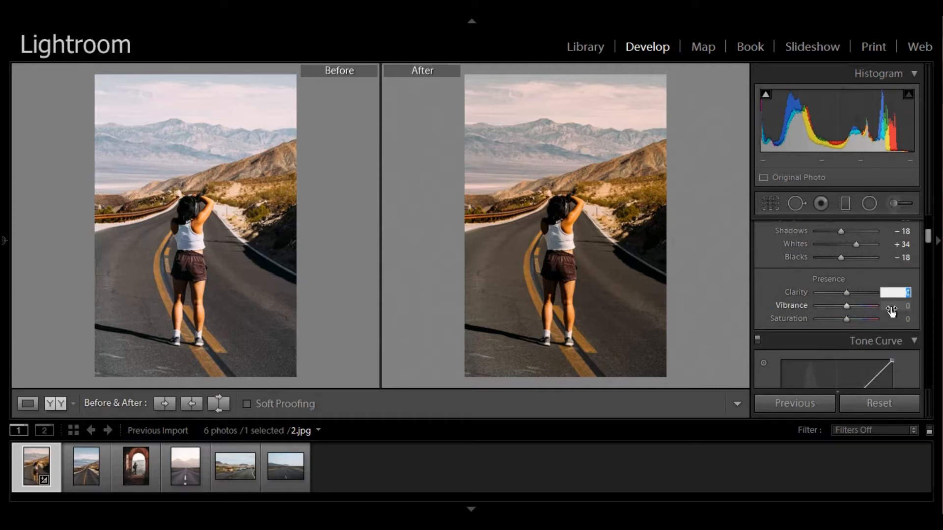
text(+29)
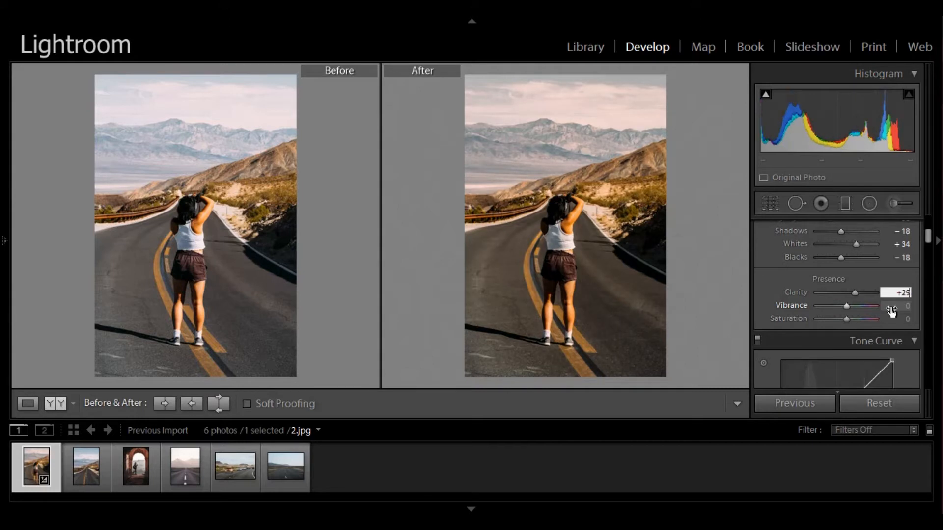
- Set the Vibrance to -16 and the Saturation to +13
click(901, 309)
click(902, 320)
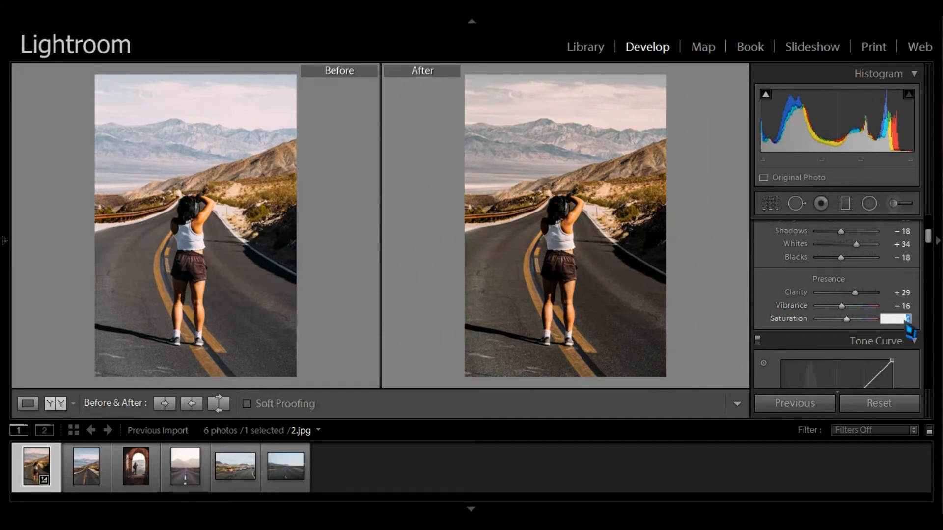
text(+13)
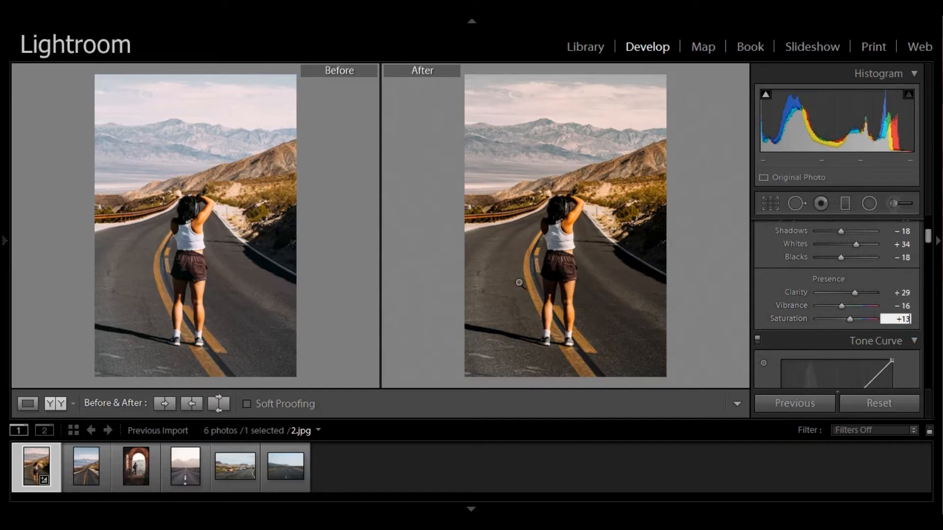
- Shape the RGB tone curve by adding four control points along it, lifting the midtones slightly
scroll(816, 316, down, 4)
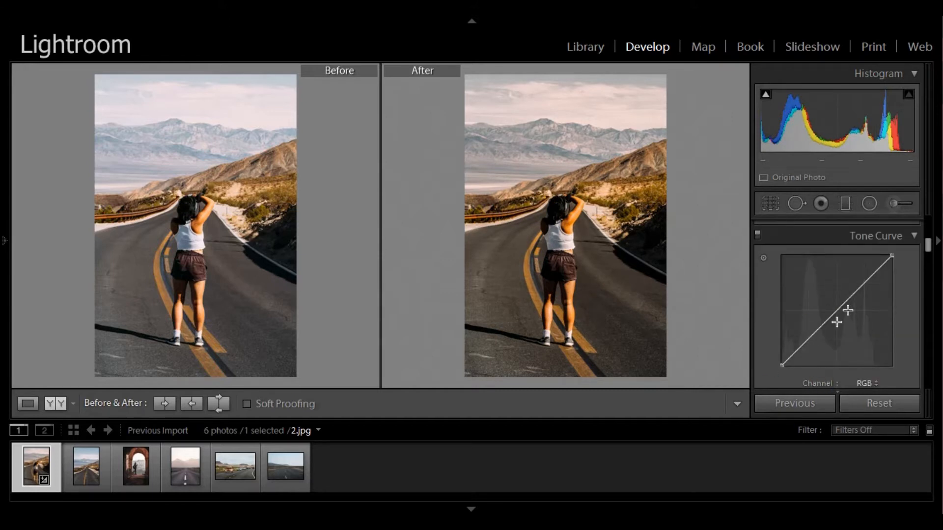
click(808, 339)
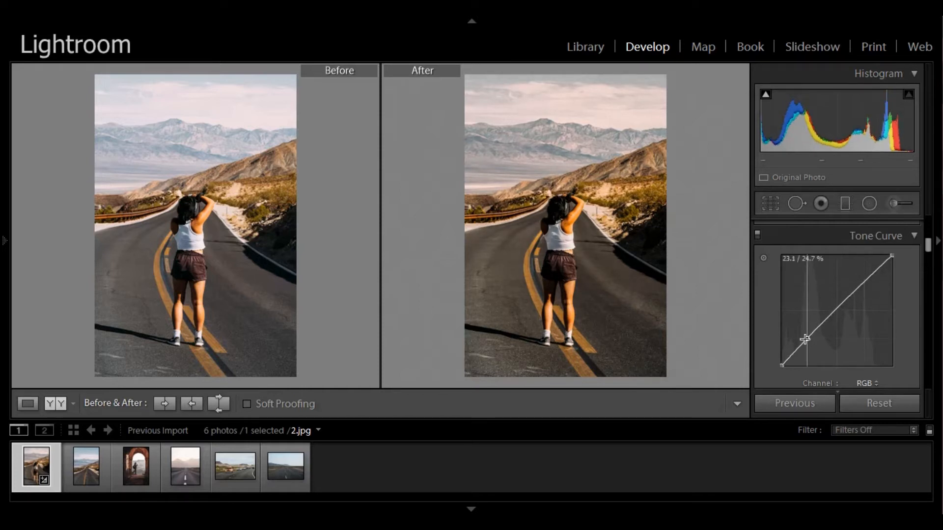
drag(835, 312, 851, 305)
click(865, 289)
click(881, 272)
drag(882, 271, 881, 271)
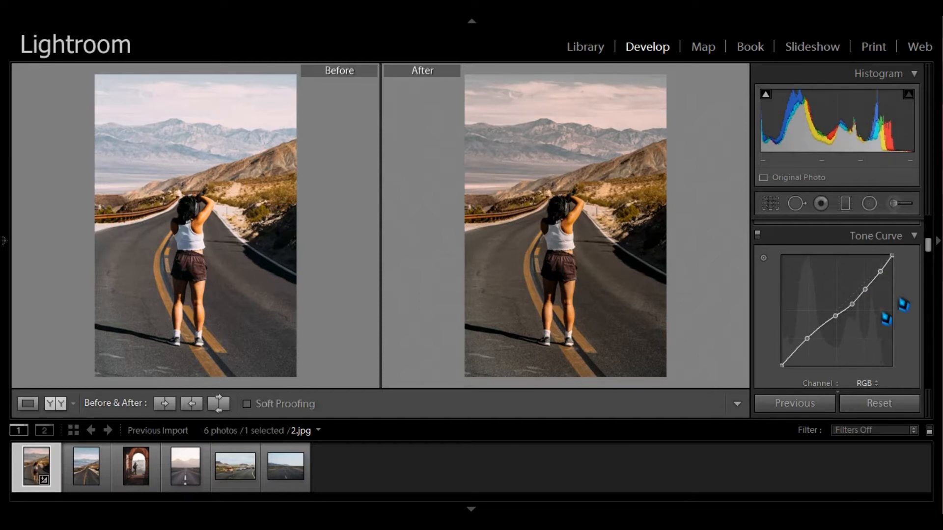
- Browse through the HSL hue, saturation and luminance sliders
scroll(892, 329, down, 2)
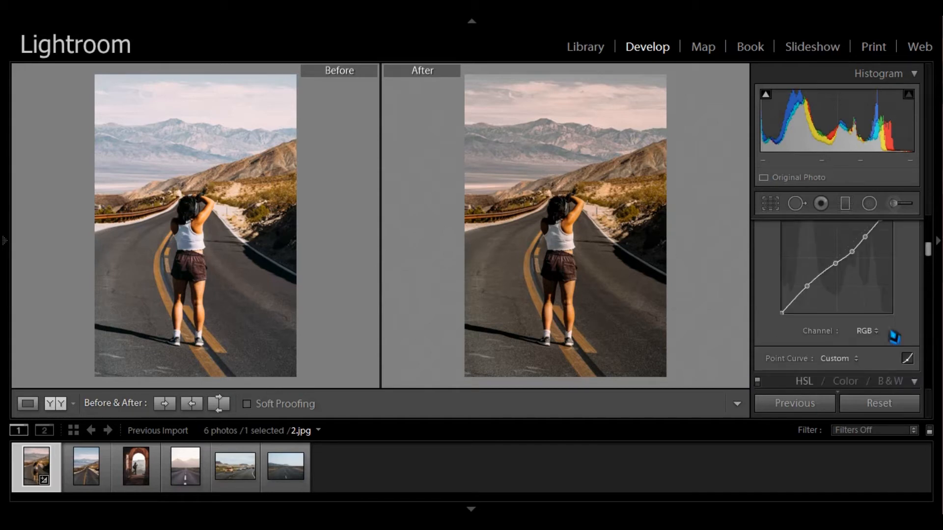
scroll(891, 334, down, 6)
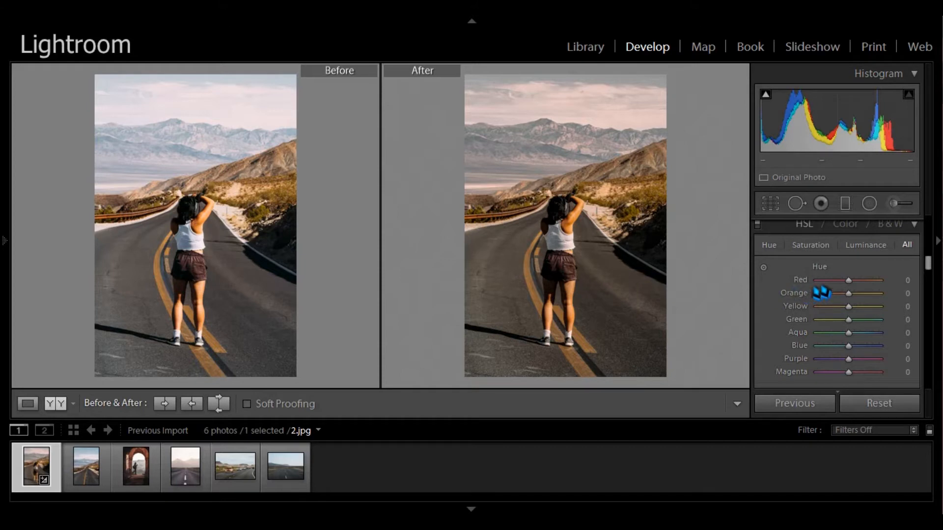
scroll(829, 284, down, 6)
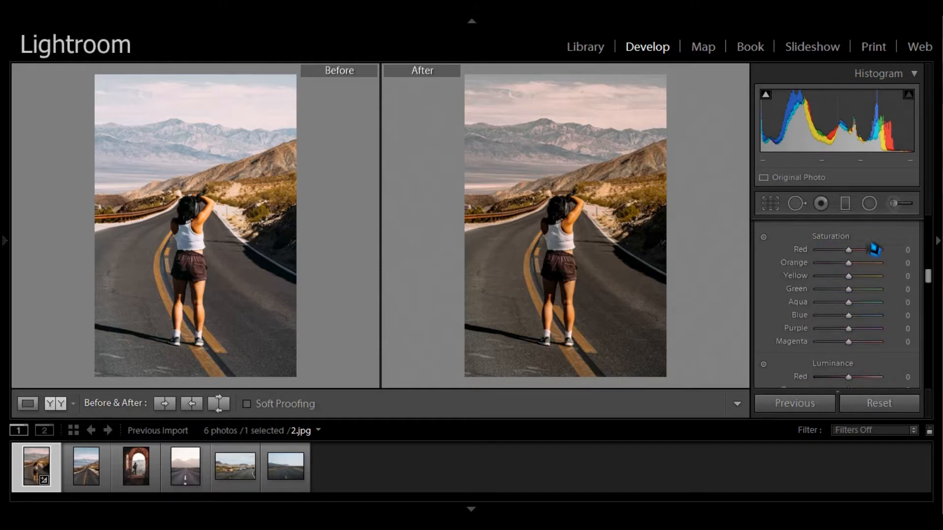
scroll(858, 329, down, 2)
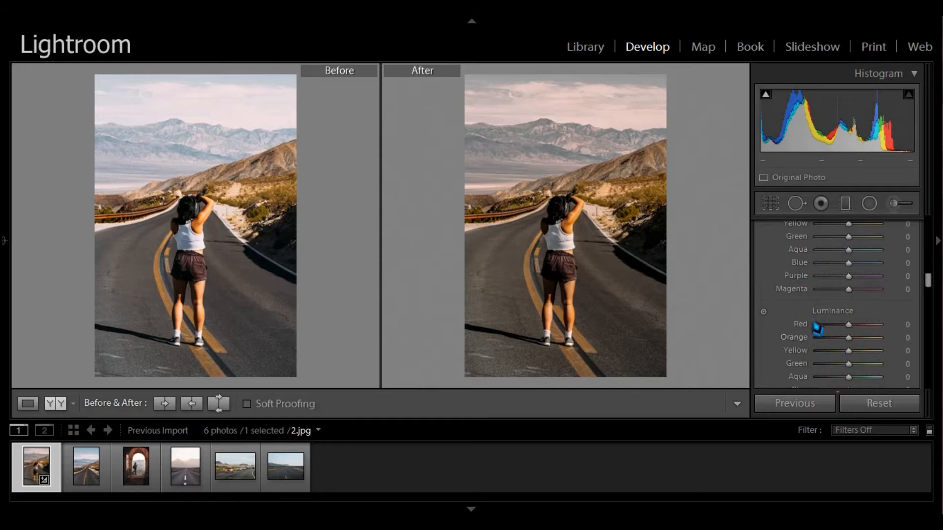
scroll(818, 328, down, 2)
scroll(823, 315, up, 11)
scroll(823, 314, down, 2)
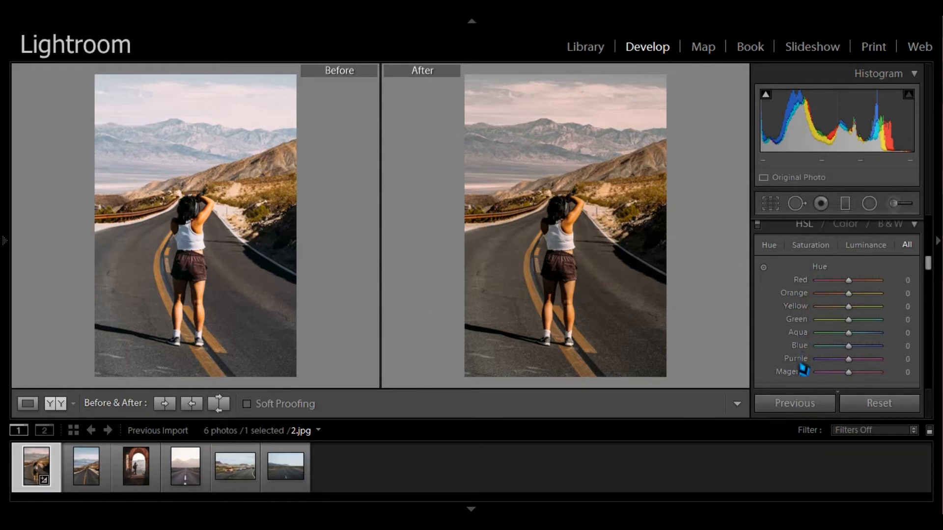
scroll(800, 337, down, 5)
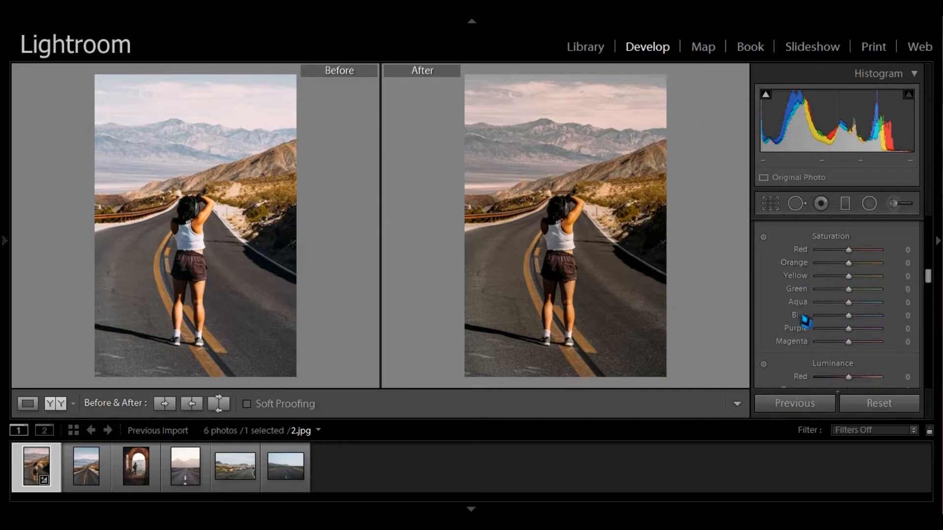
scroll(806, 315, down, 3)
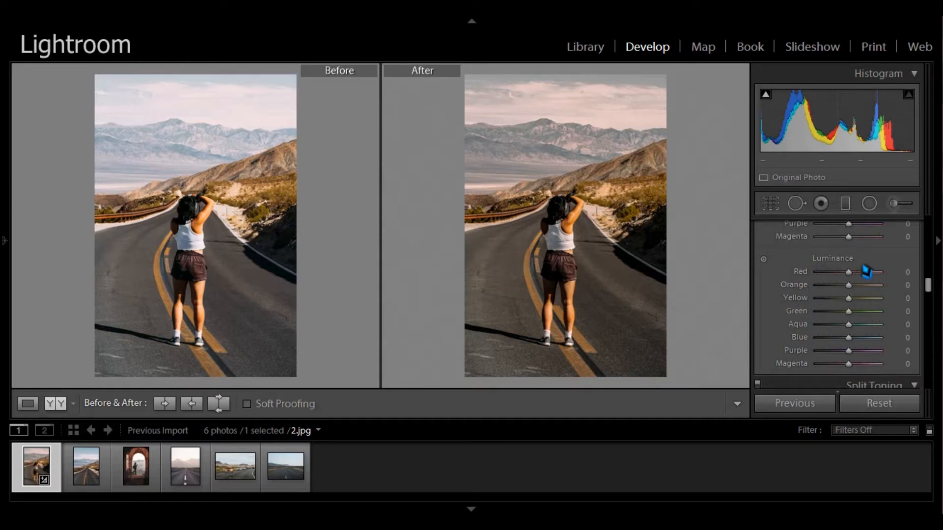
scroll(801, 370, up, 1)
scroll(801, 366, up, 4)
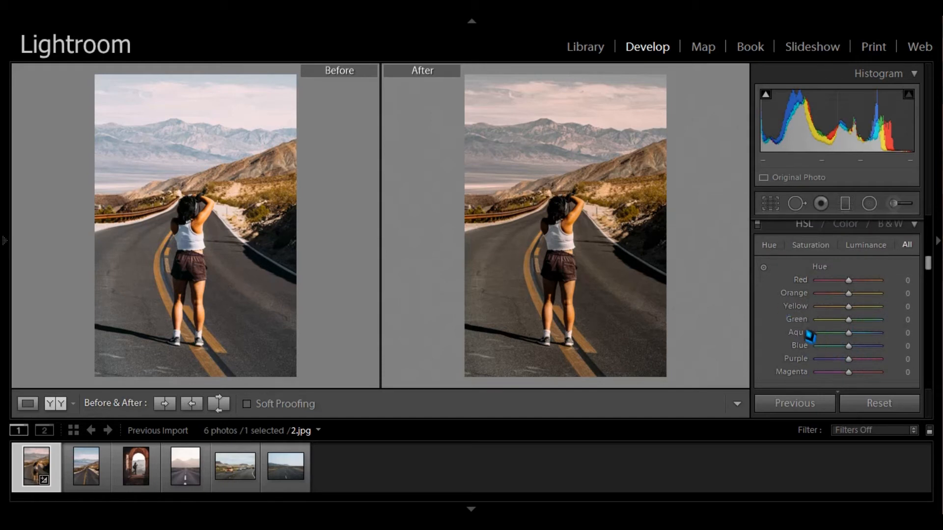
- Set the Yellow hue to -29 and the Green hue to +100
click(907, 307)
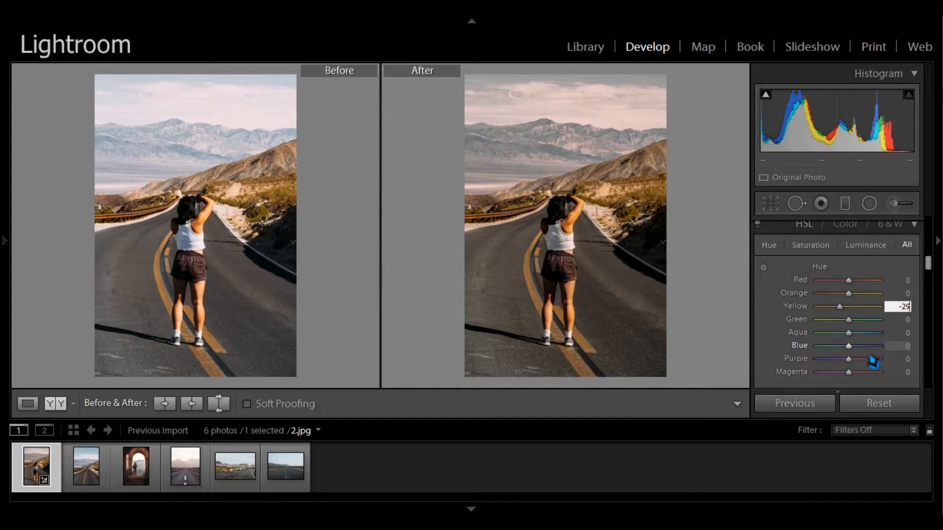
click(908, 324)
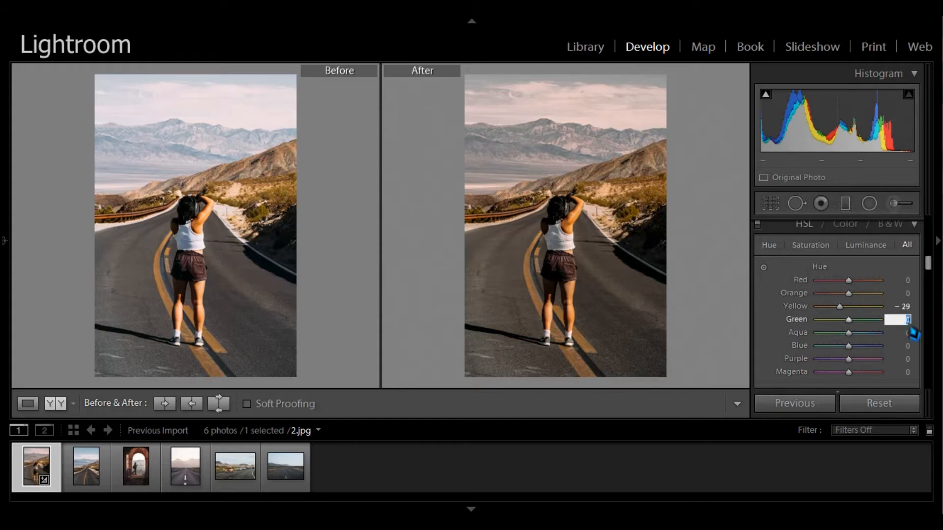
text(+100)
scroll(782, 337, down, 5)
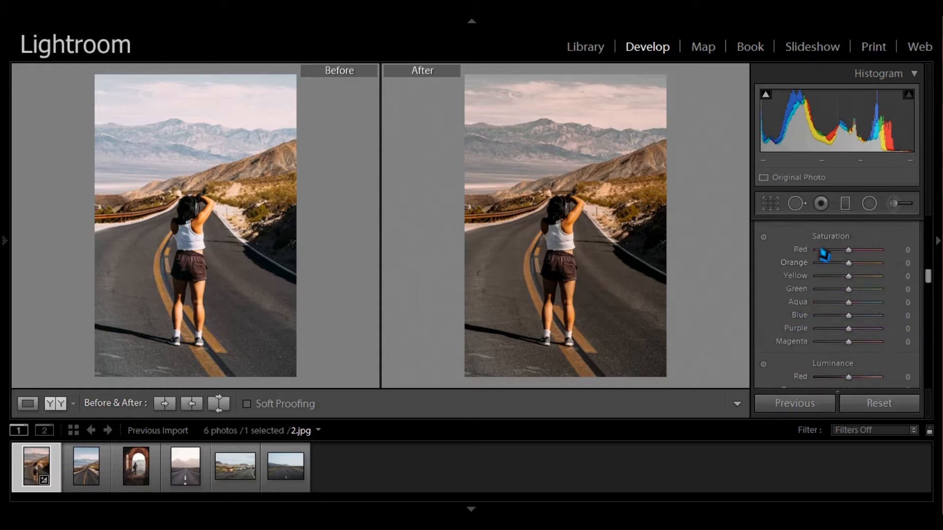
- Set the Red saturation to -31 and the Orange saturation to +15
click(898, 250)
click(908, 267)
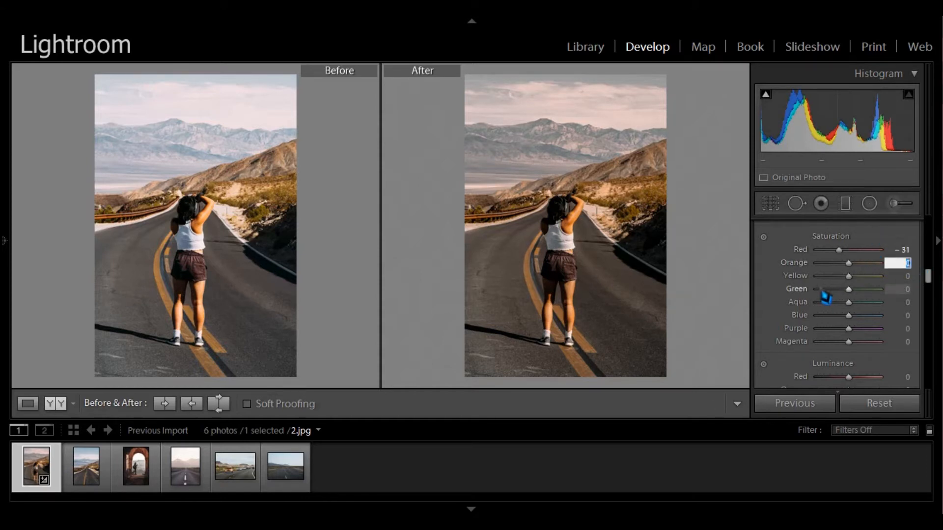
text(+15)
- Set the Yellow saturation to -50, the Green saturation to -100 and the Aqua saturation to -30
click(902, 276)
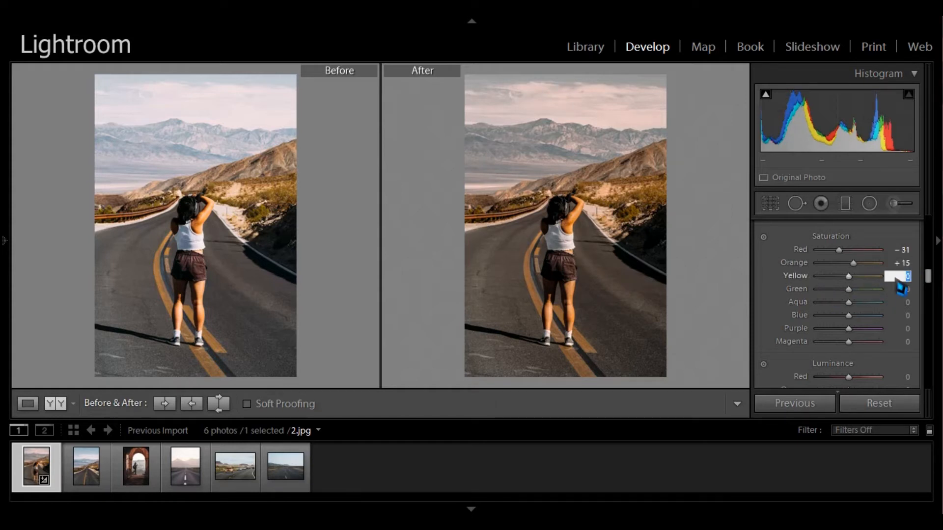
text(-50)
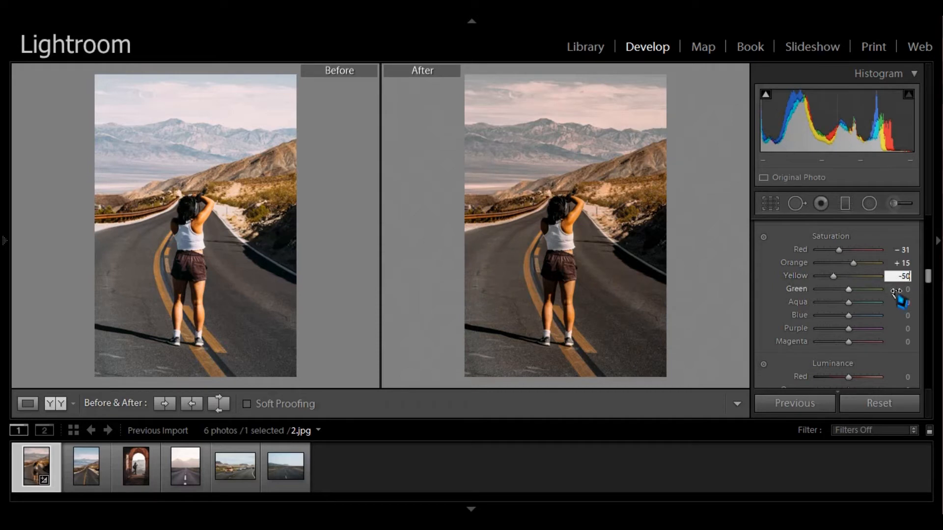
click(901, 291)
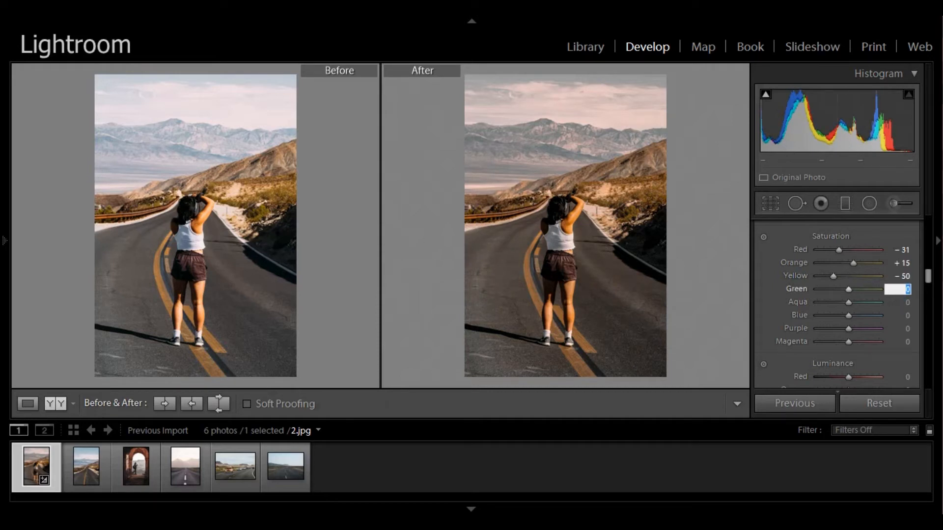
text(-100)
click(906, 303)
text(-30)
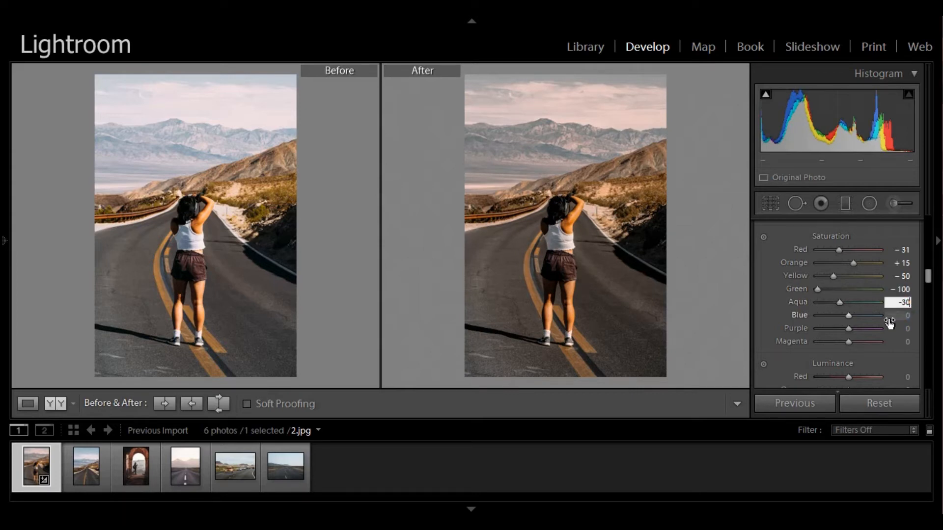
- Set the Blue saturation to -38, the Purple saturation to -86 and the Magenta saturation to -100
click(902, 316)
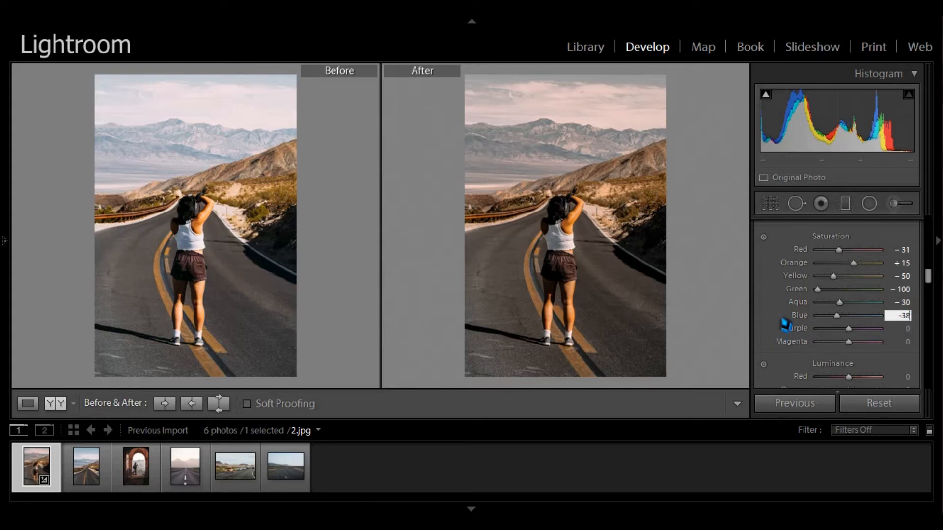
click(904, 330)
text(-86)
key(Tab)
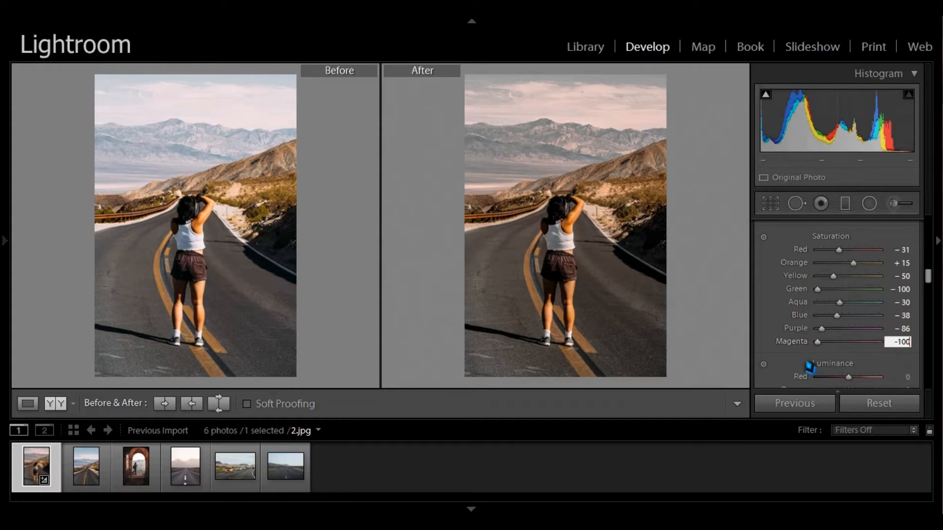
- Set the Orange luminance to +10 and the Blue luminance to -12
scroll(781, 351, down, 2)
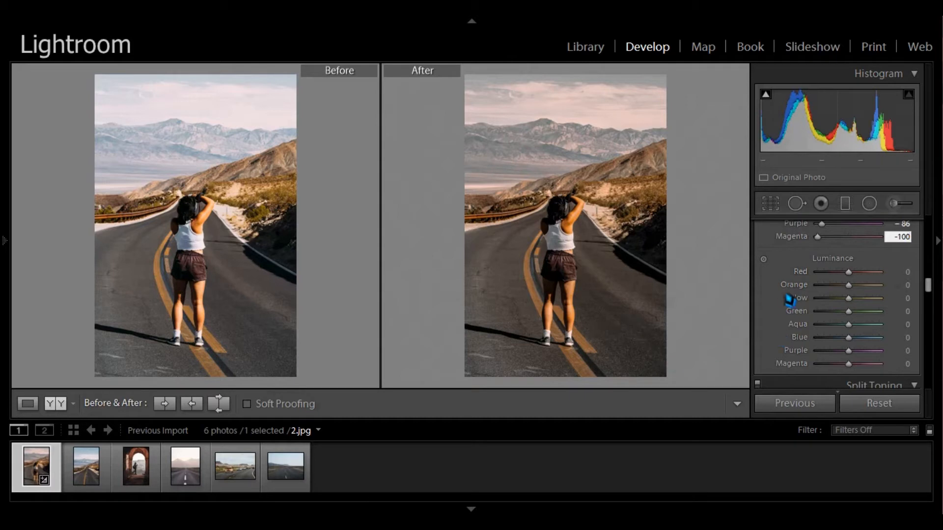
click(899, 286)
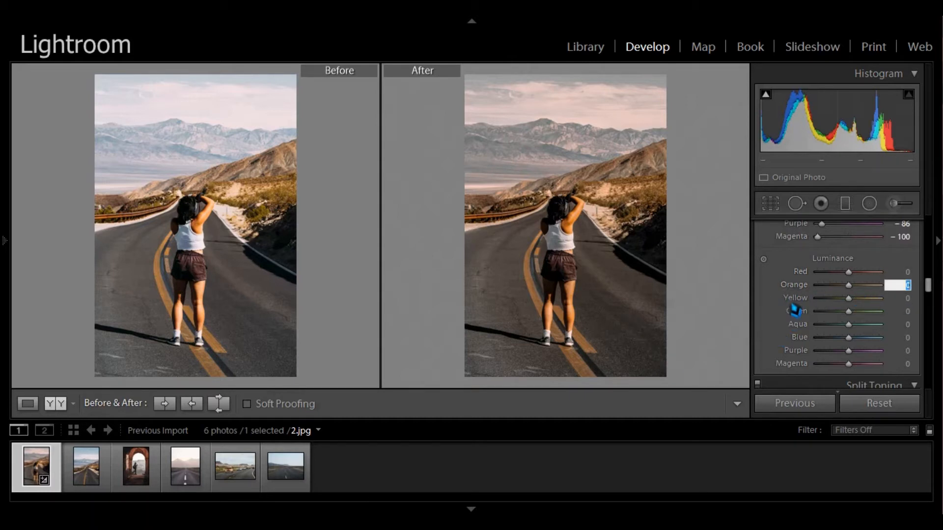
text(+10)
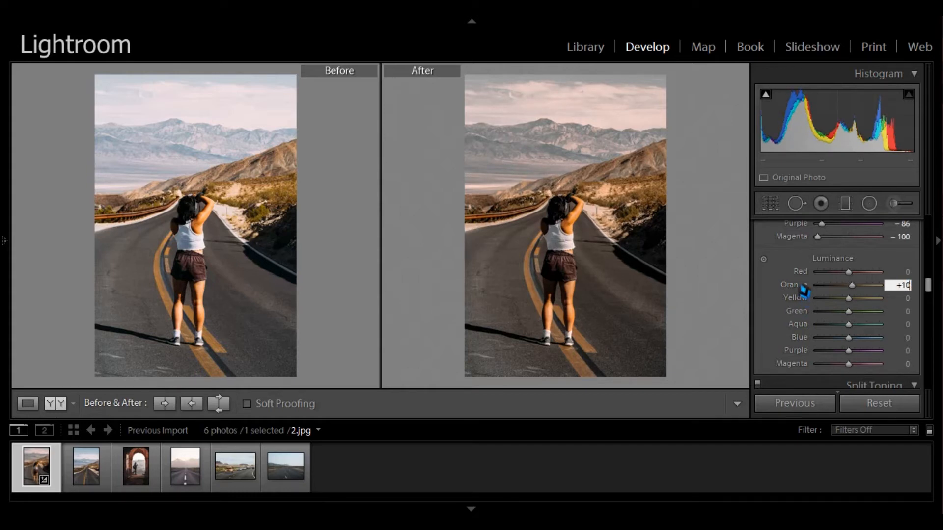
scroll(821, 304, down, 3)
click(898, 286)
text(-12)
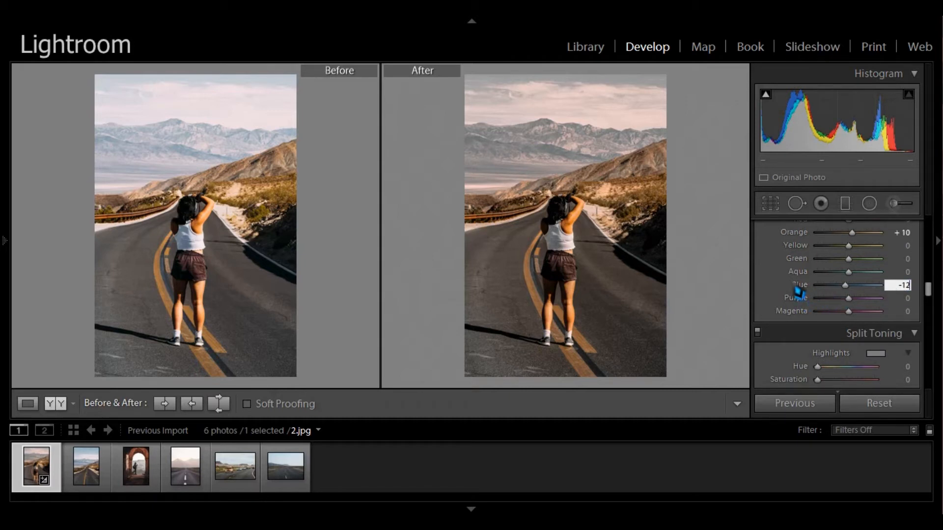
scroll(795, 295, down, 3)
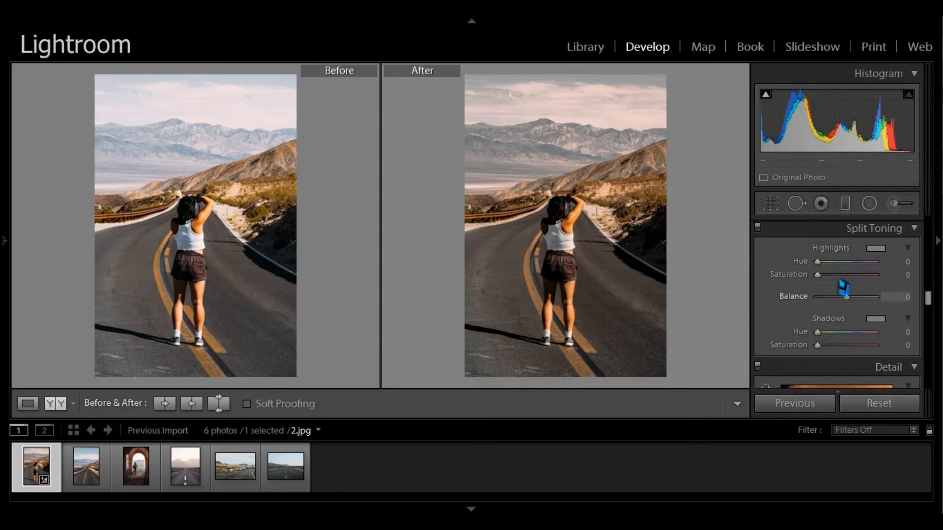
drag(821, 270, 851, 278)
scroll(909, 286, up, 1)
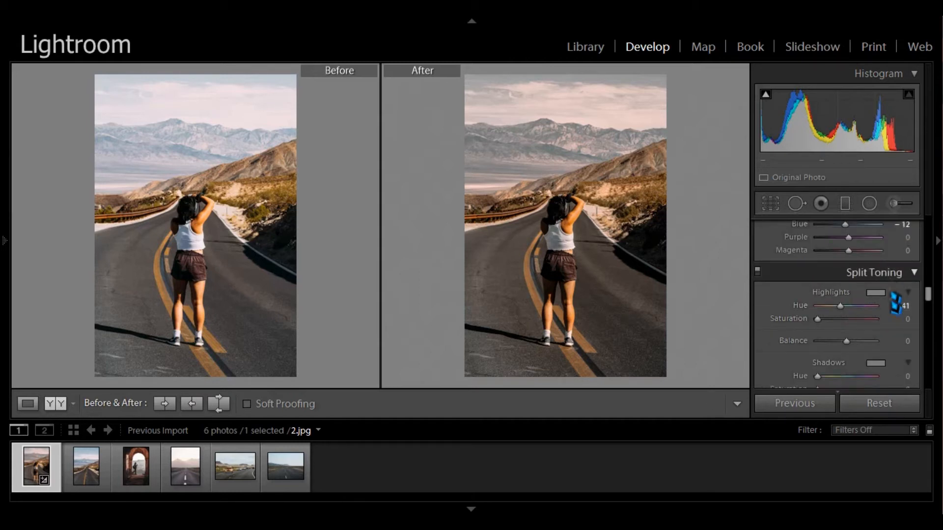
drag(842, 308, 908, 318)
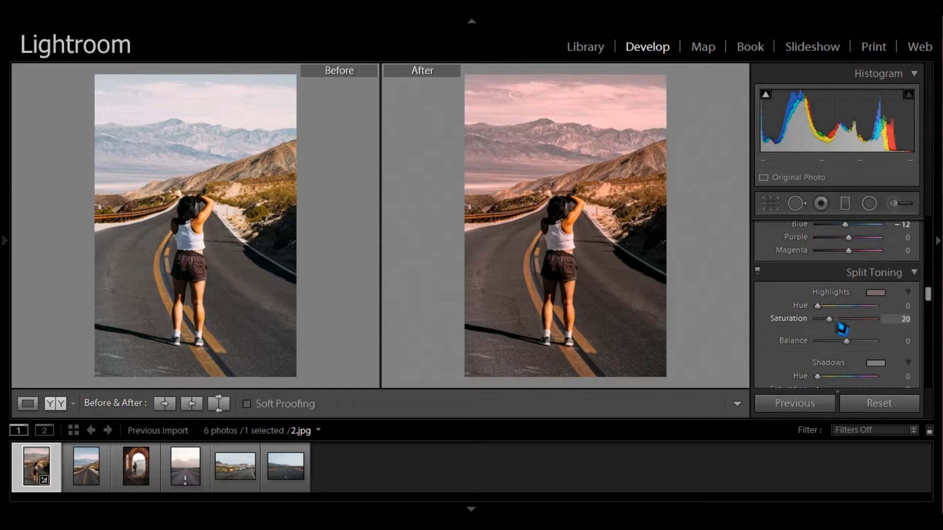
drag(844, 326, 834, 326)
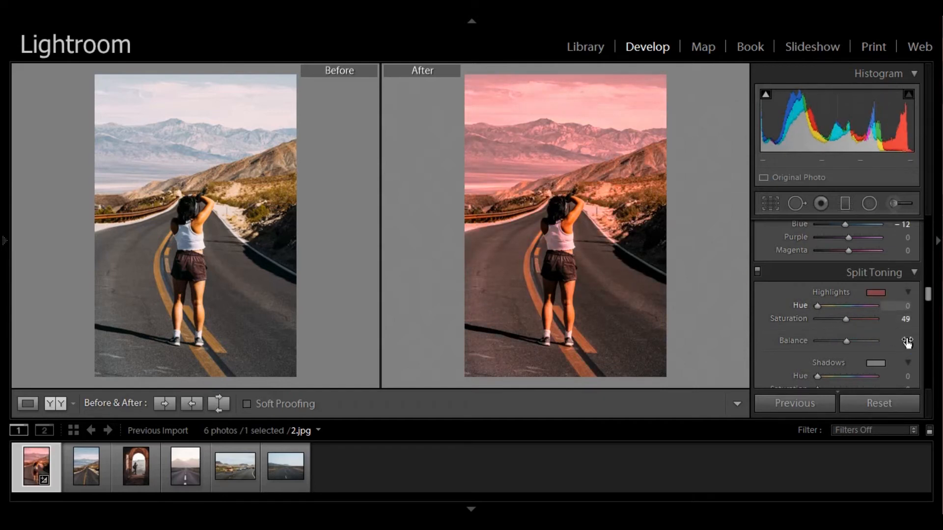
double_click(834, 330)
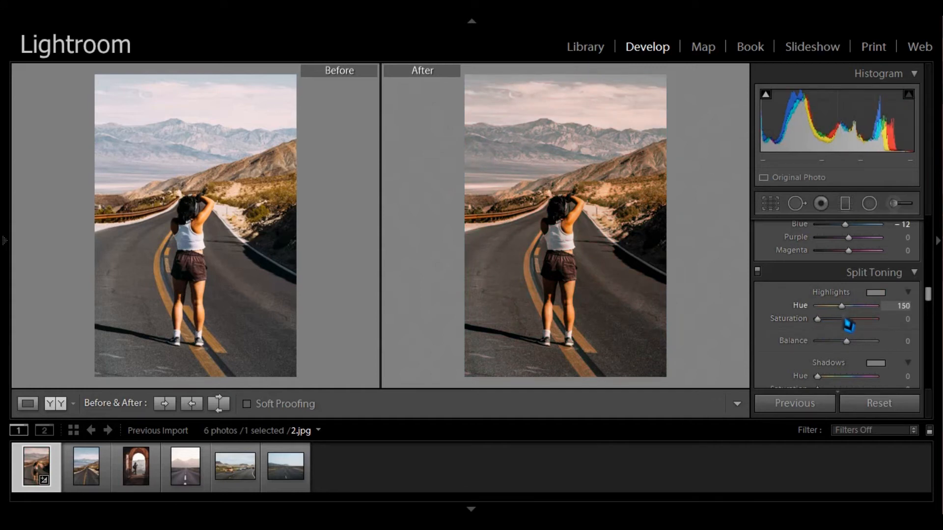
drag(823, 330, 798, 334)
drag(846, 313, 803, 318)
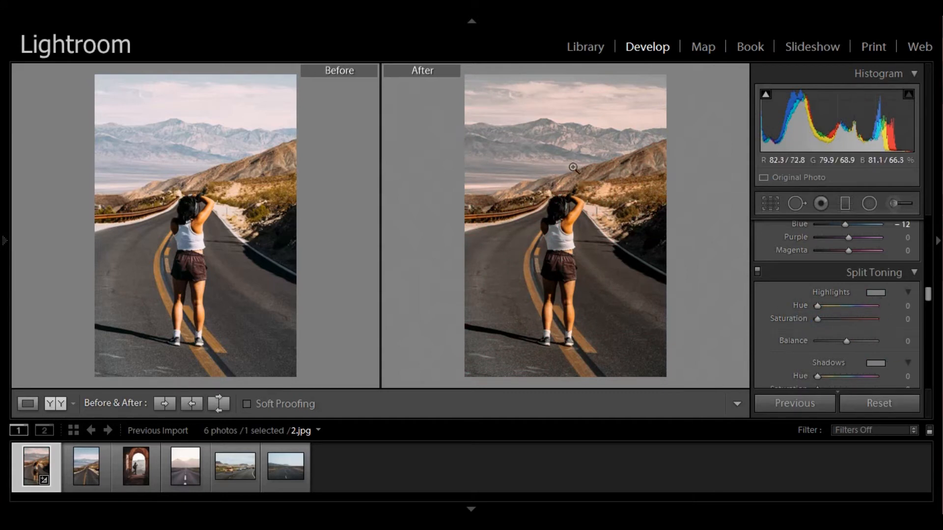
- Set the split-toning highlights hue to 54 and saturation to 10
click(906, 306)
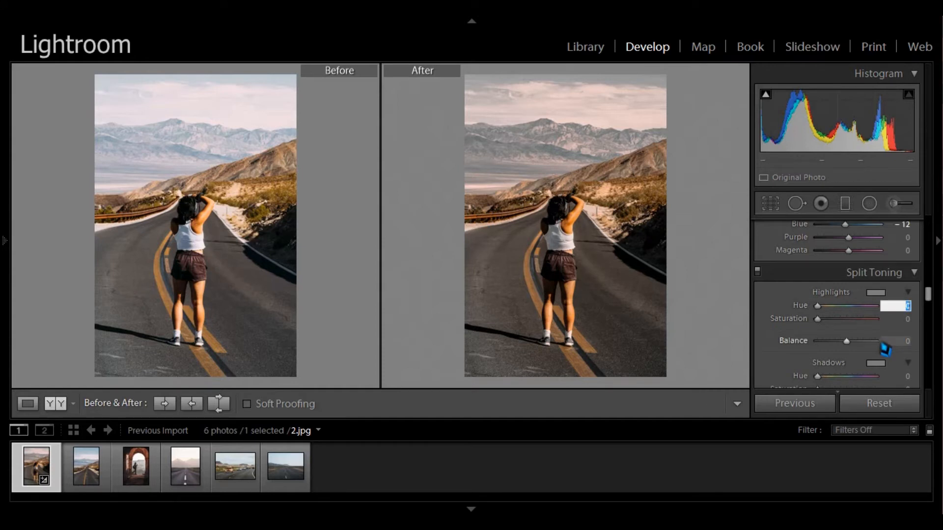
click(891, 320)
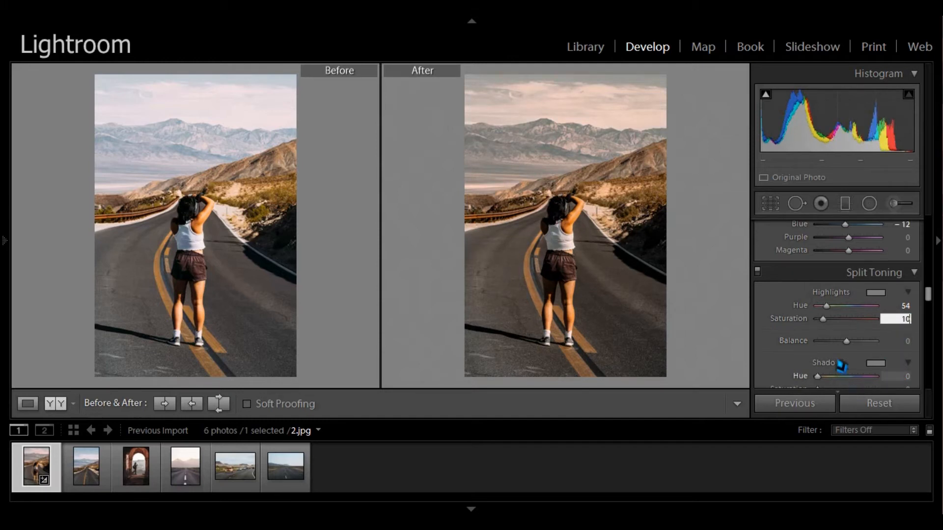
scroll(801, 356, down, 1)
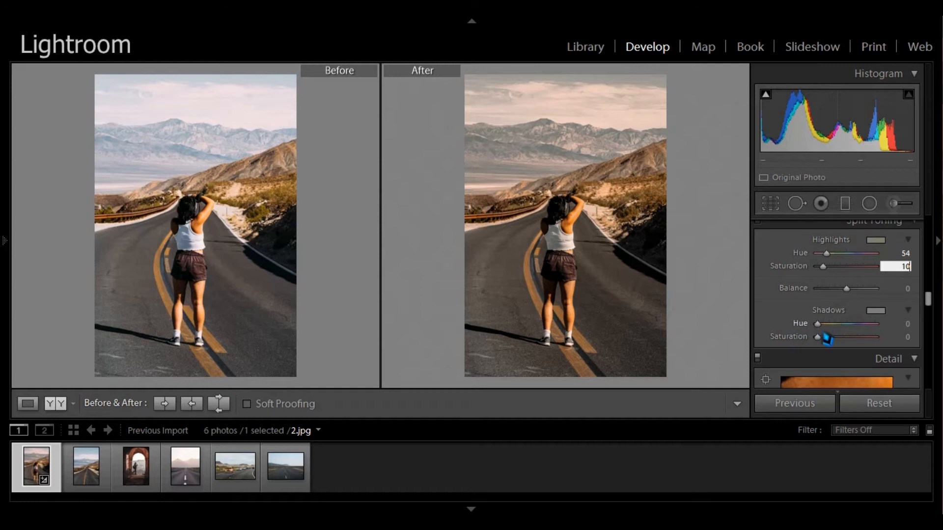
mouse_move(822, 332)
mouse_down()
mouse_move(868, 332)
mouse_move(825, 336)
mouse_up()
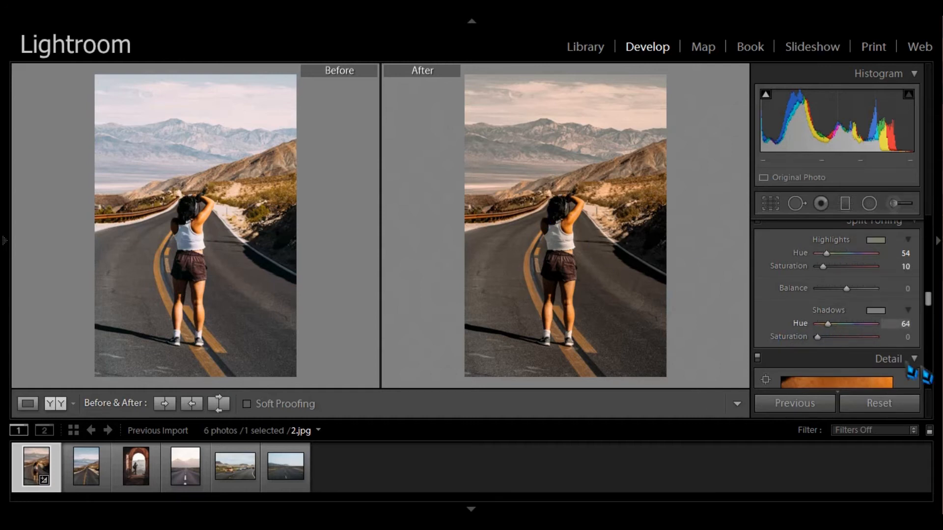
drag(832, 332, 825, 335)
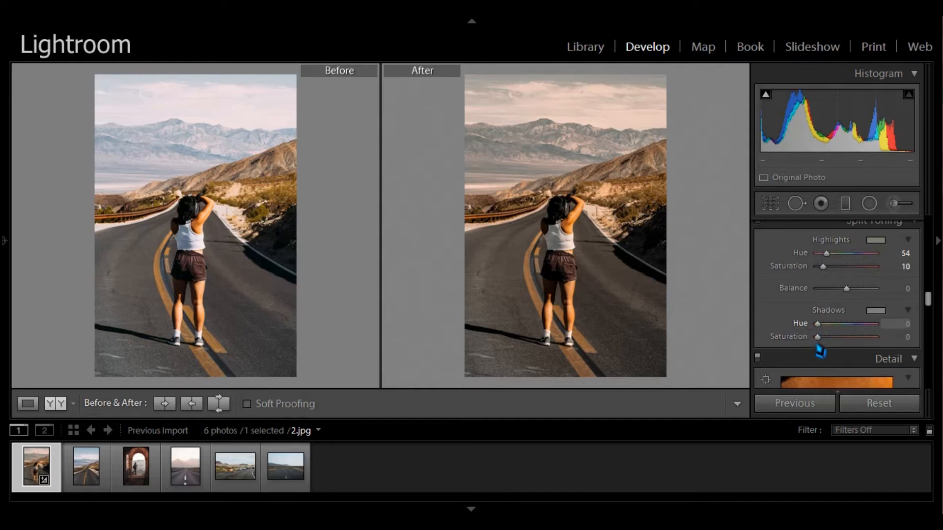
drag(829, 348, 852, 348)
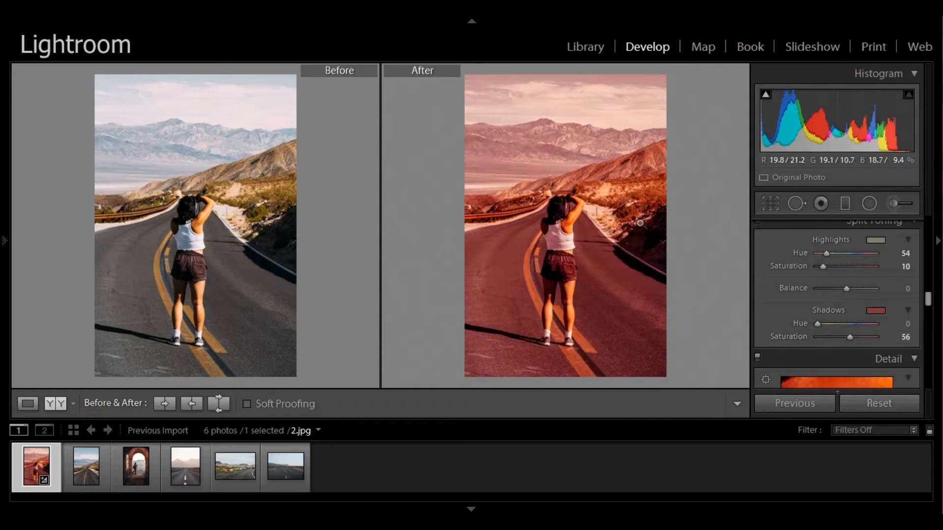
drag(857, 343, 818, 336)
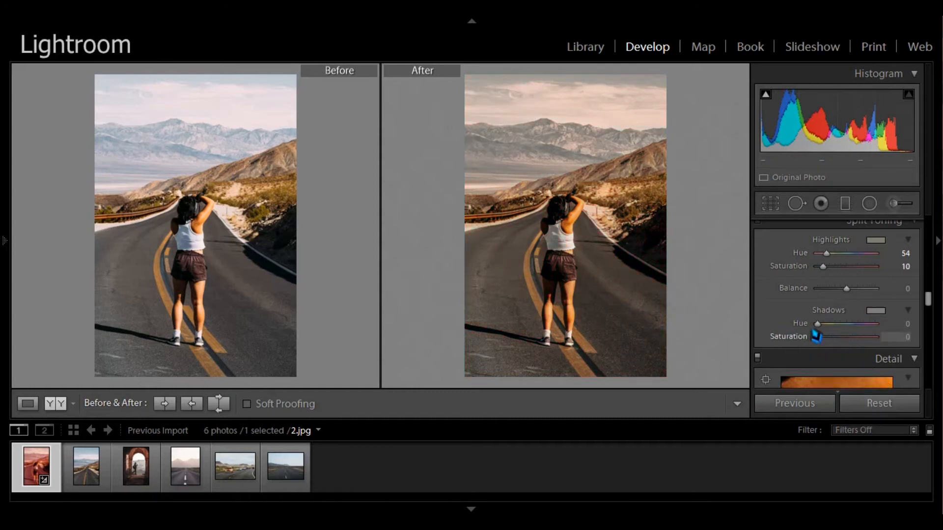
- Set the split-toning shadows hue to 195 and saturation to 12
click(902, 323)
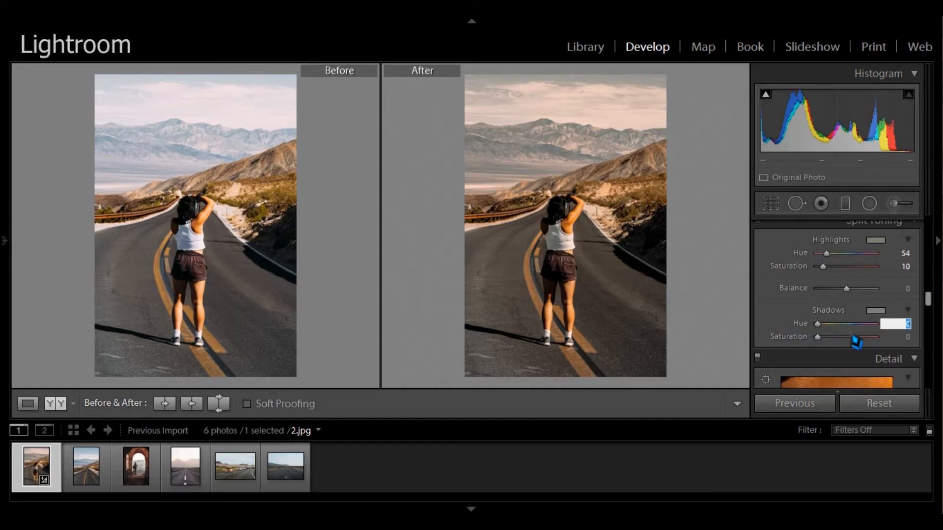
click(896, 337)
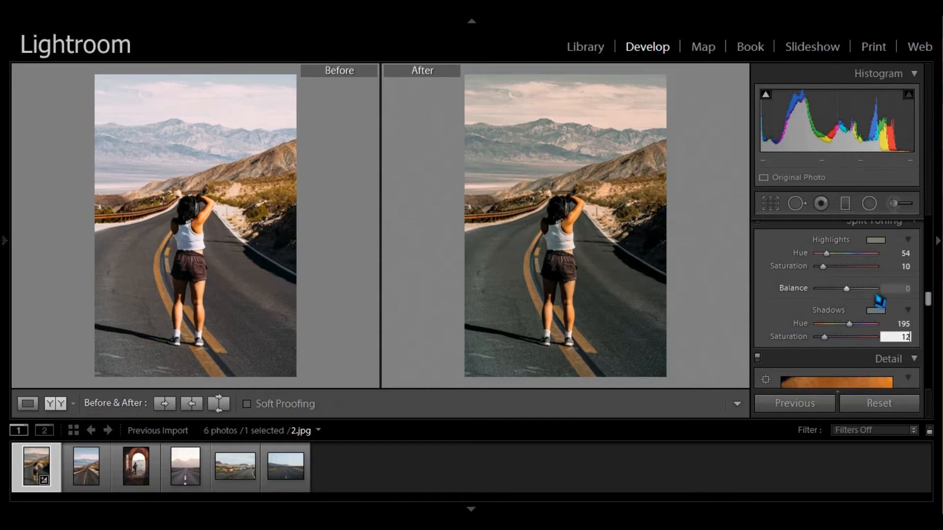
scroll(876, 297, down, 5)
scroll(854, 316, down, 8)
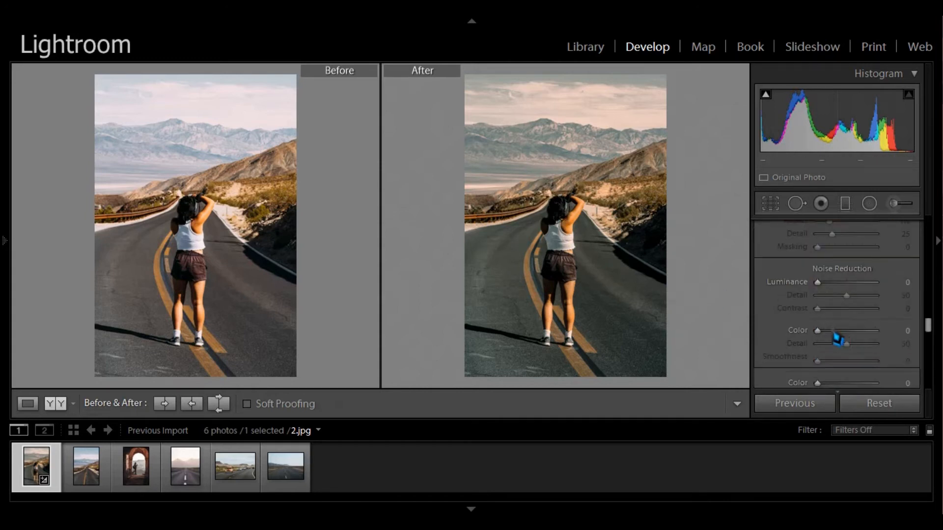
scroll(846, 336, down, 8)
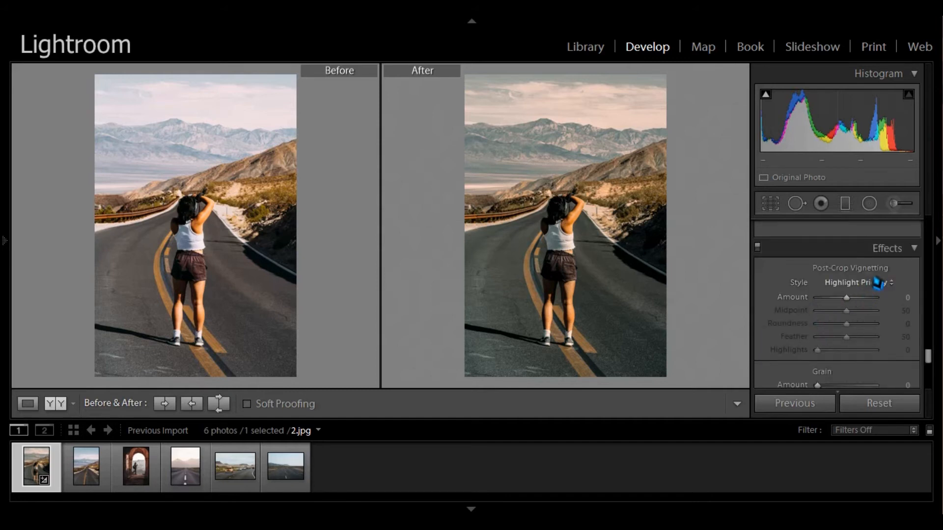
click(900, 298)
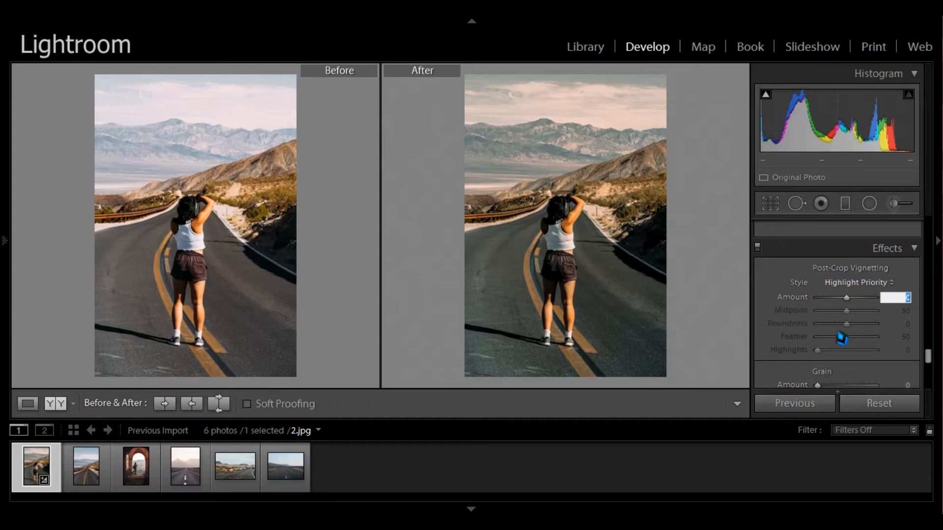
text(-15)
key(Return)
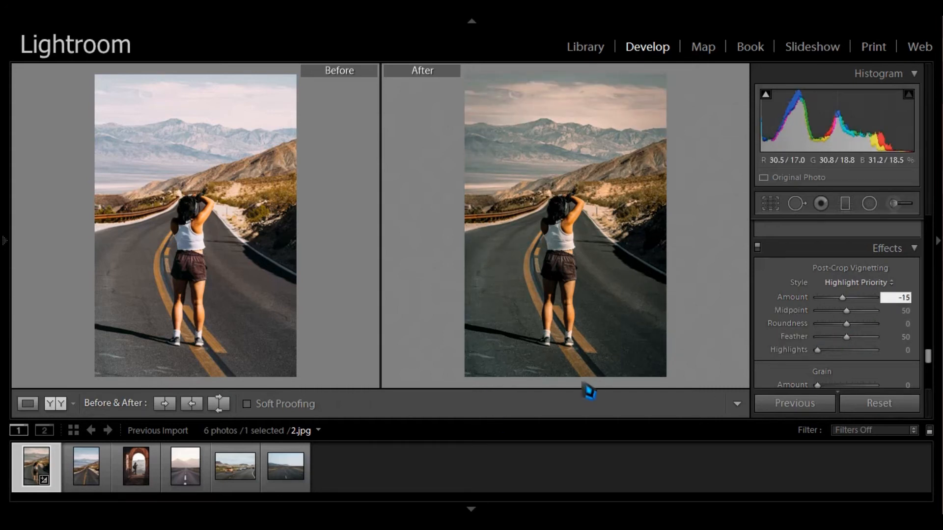
double_click(843, 298)
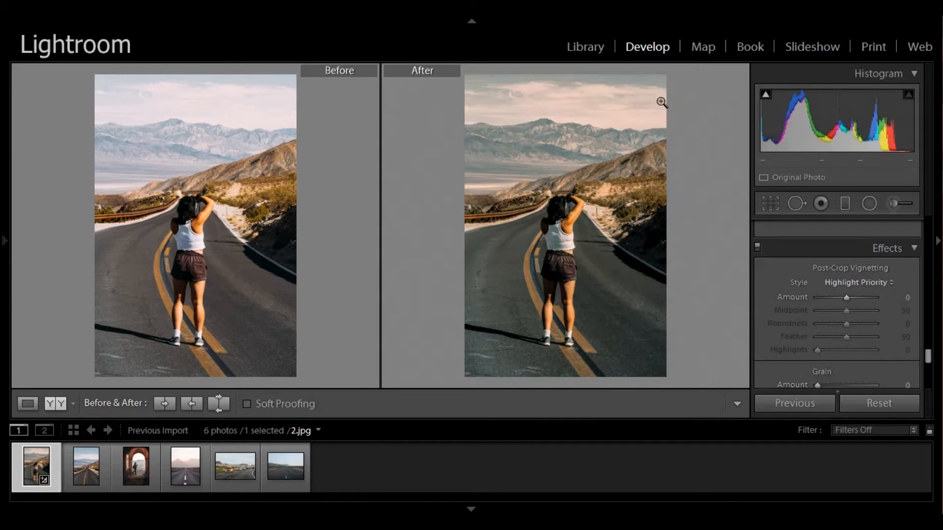
- Set the post-crop vignetting amount to -15 and its highlights to 13
click(908, 300)
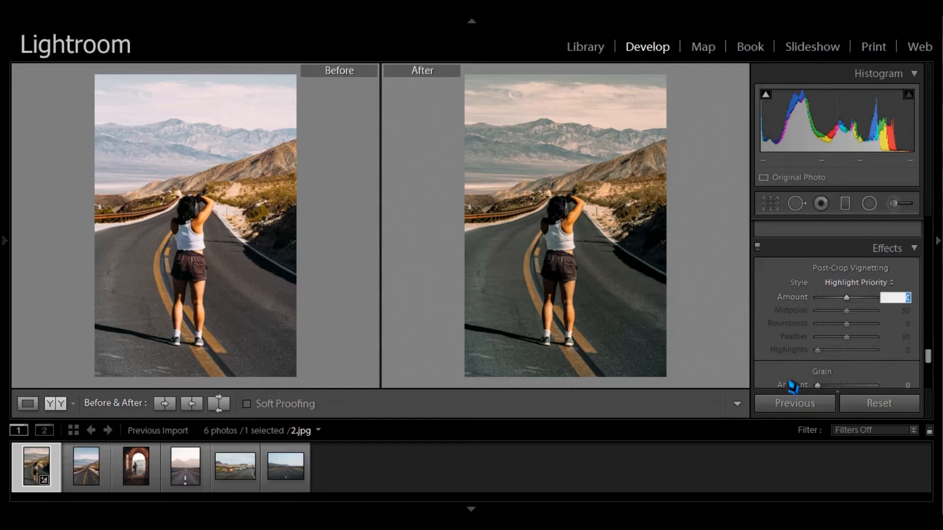
text(-15)
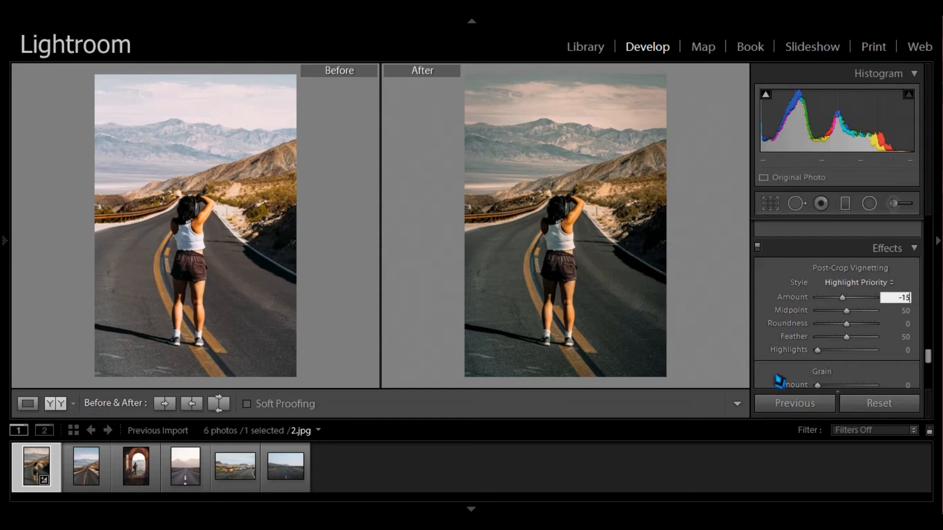
click(899, 353)
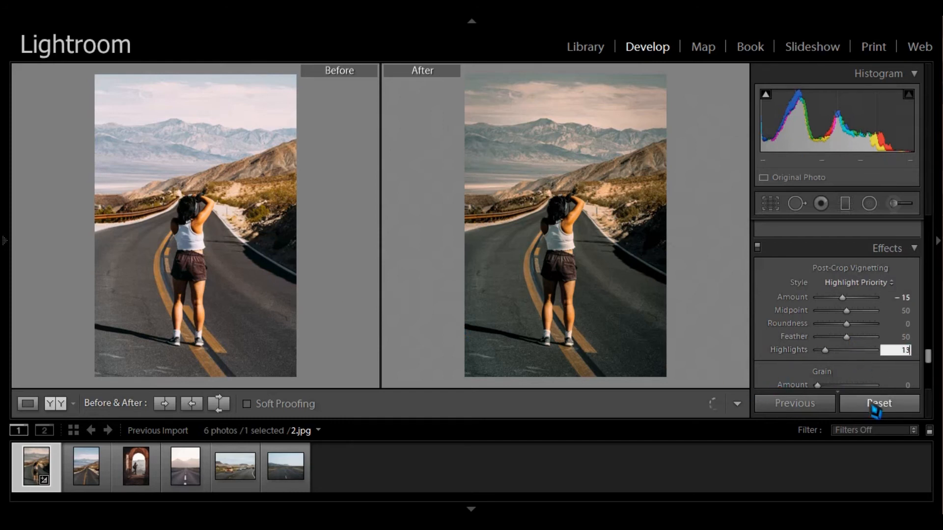
scroll(812, 354, down, 3)
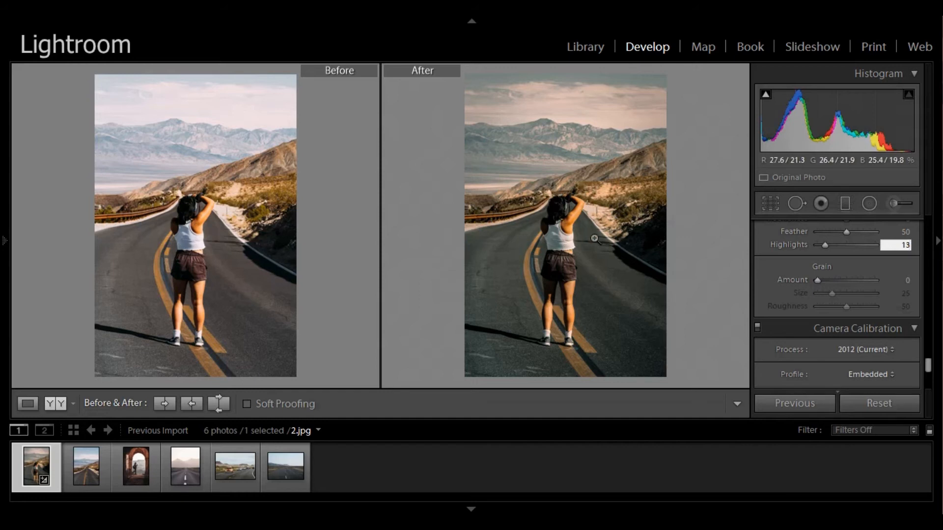
scroll(787, 325, up, 15)
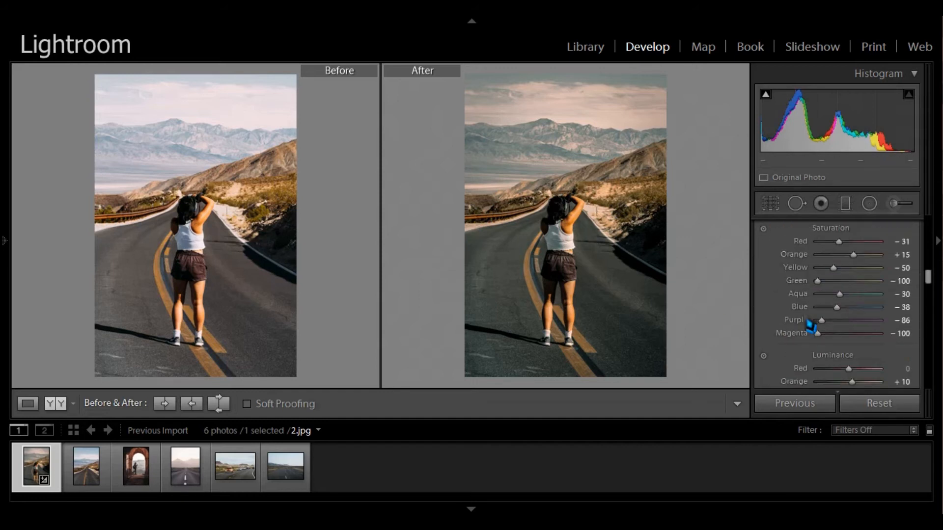
- Review the adjusted settings by going through the panels from Basic down to Effects
scroll(810, 325, up, 5)
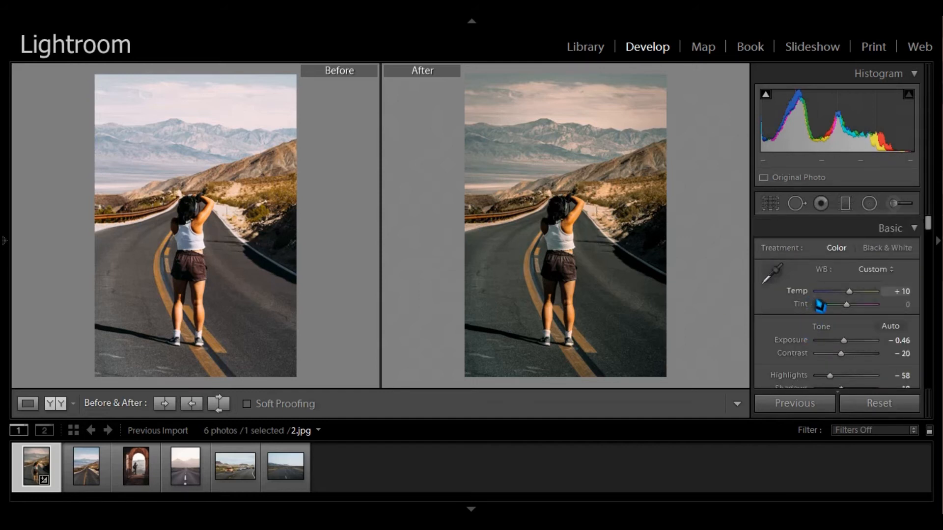
scroll(836, 341, down, 2)
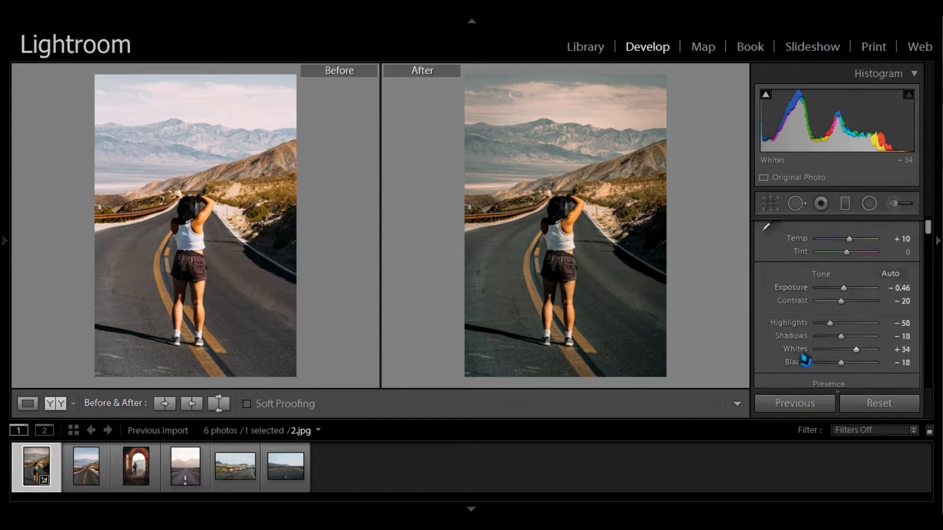
scroll(804, 363, down, 2)
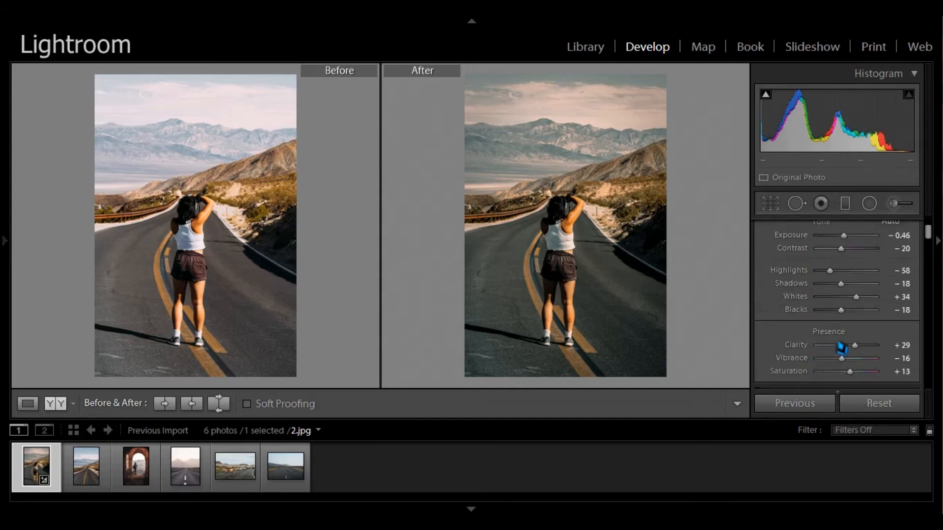
scroll(826, 350, down, 4)
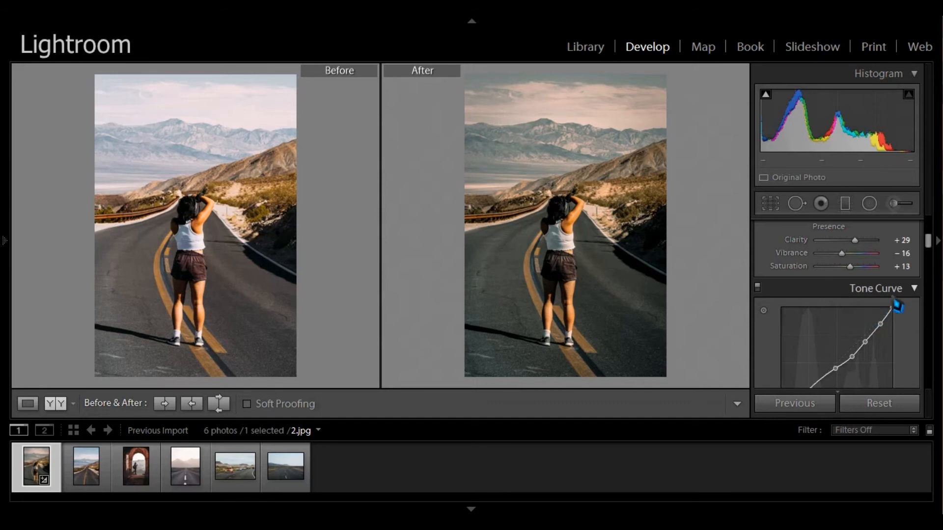
scroll(843, 307, down, 2)
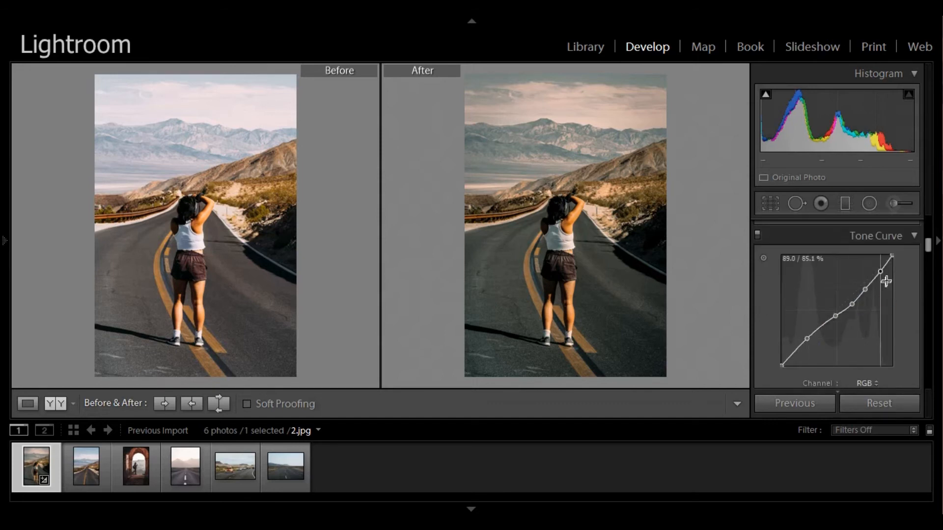
scroll(800, 328, down, 2)
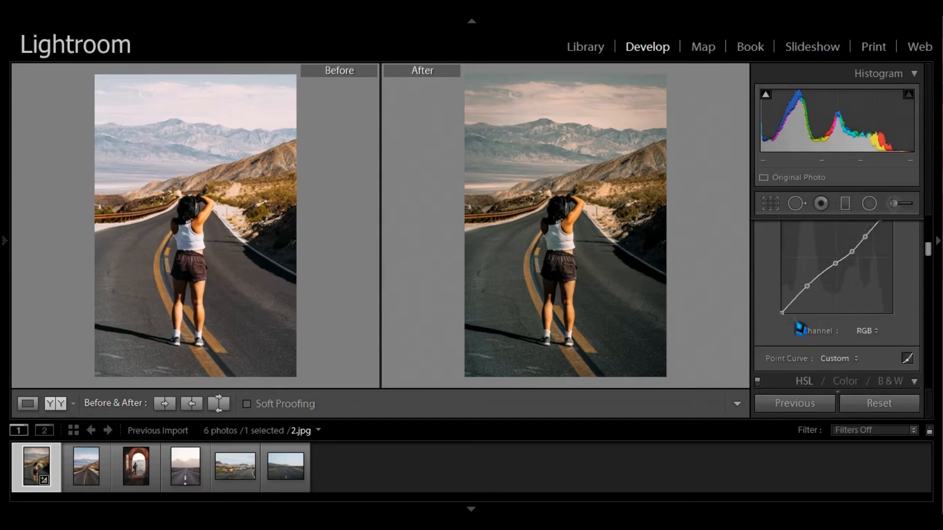
scroll(801, 328, down, 4)
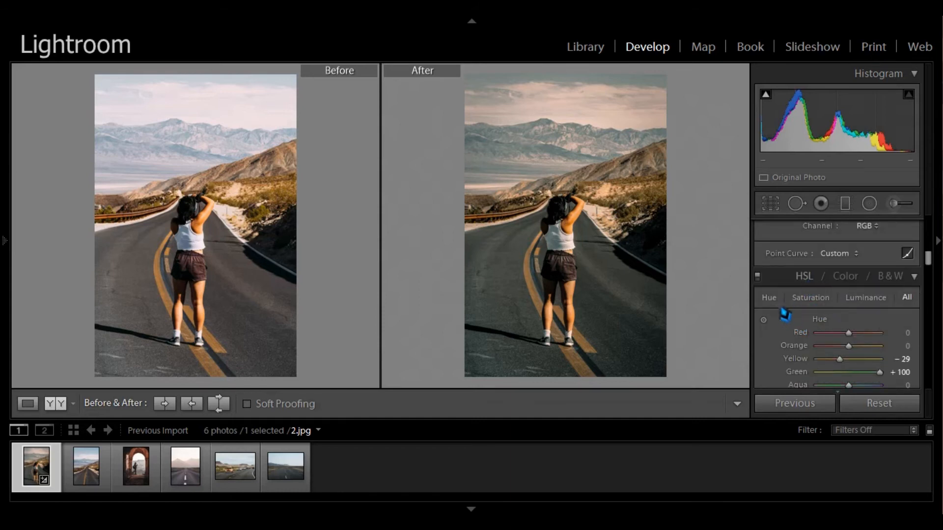
scroll(884, 314, down, 2)
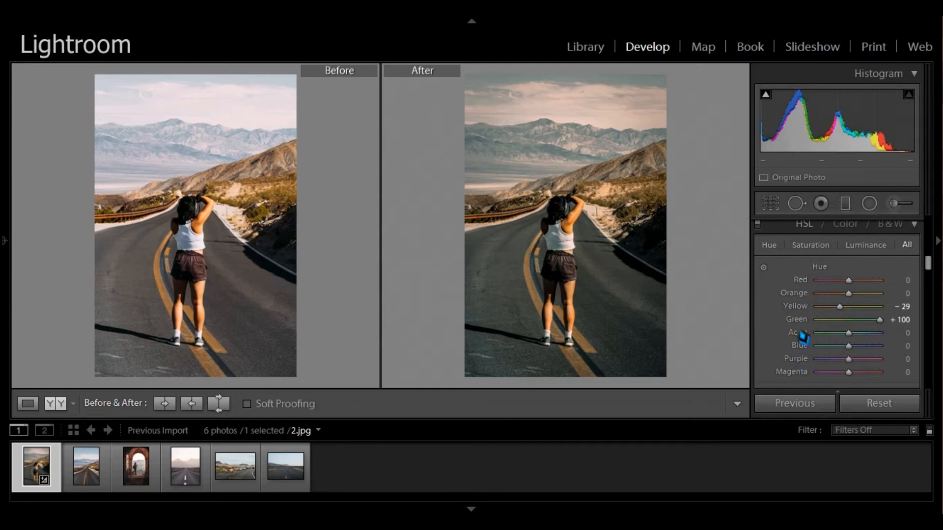
scroll(803, 337, down, 5)
scroll(807, 310, down, 2)
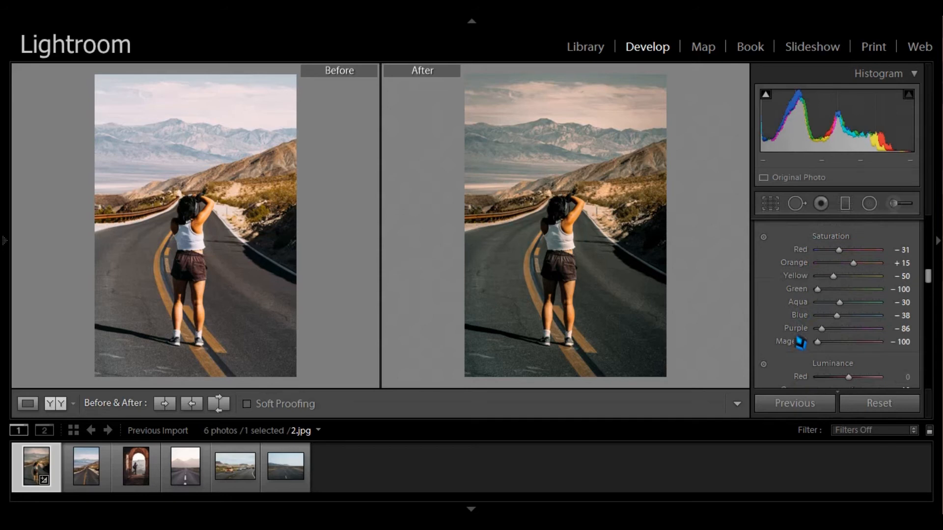
scroll(799, 341, down, 4)
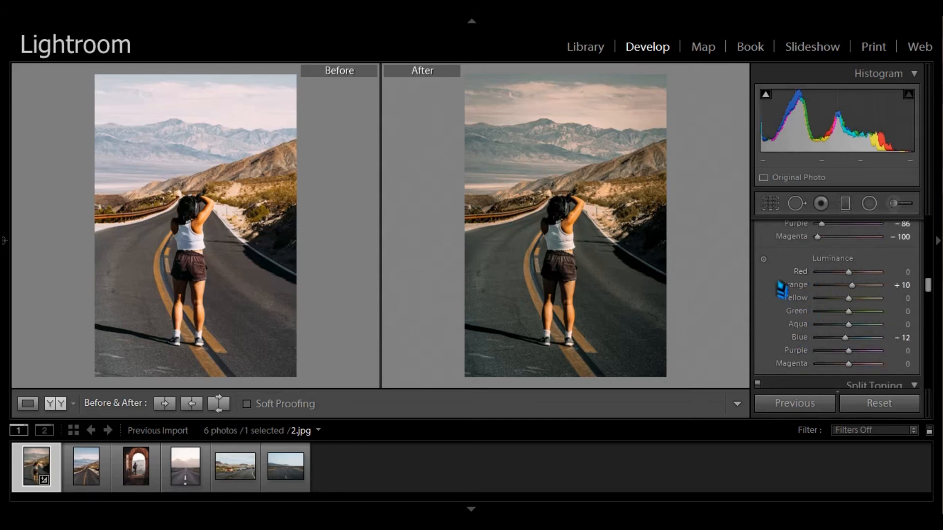
scroll(799, 376, down, 6)
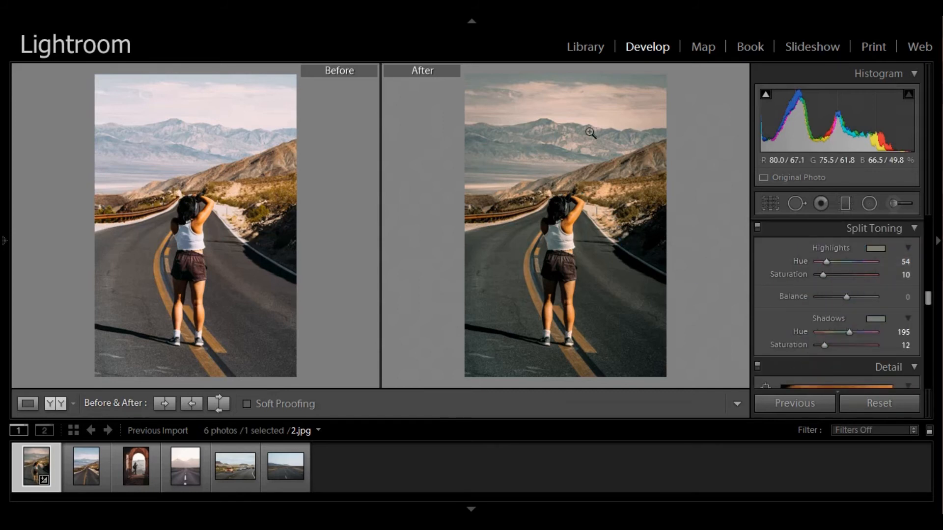
scroll(842, 338, down, 2)
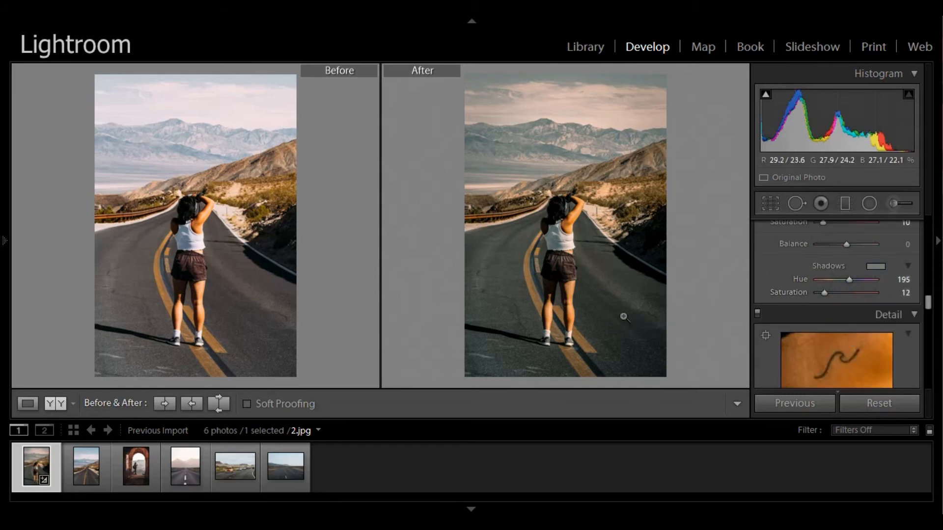
scroll(819, 260, down, 10)
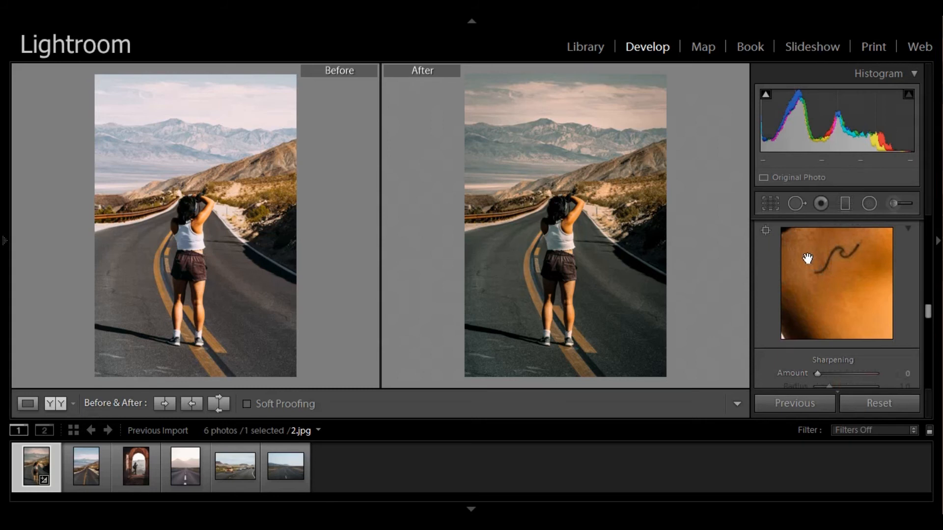
scroll(821, 341, down, 12)
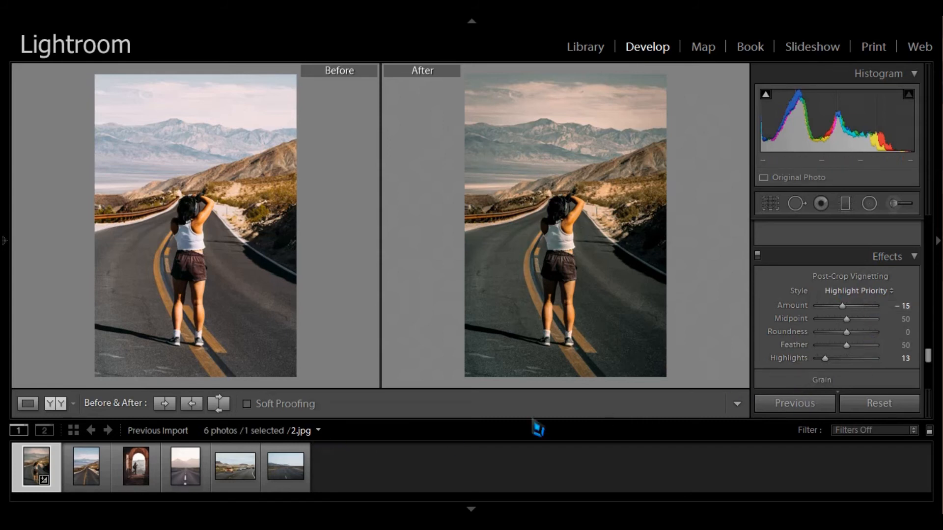
- Copy all of the edited photo's develop settings
right_click(526, 205)
mouse_move(543, 144)
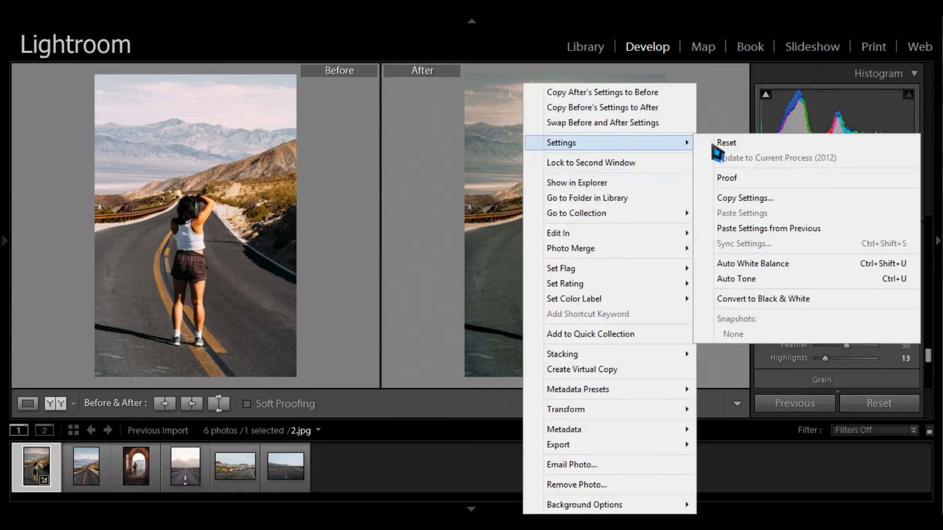
click(732, 199)
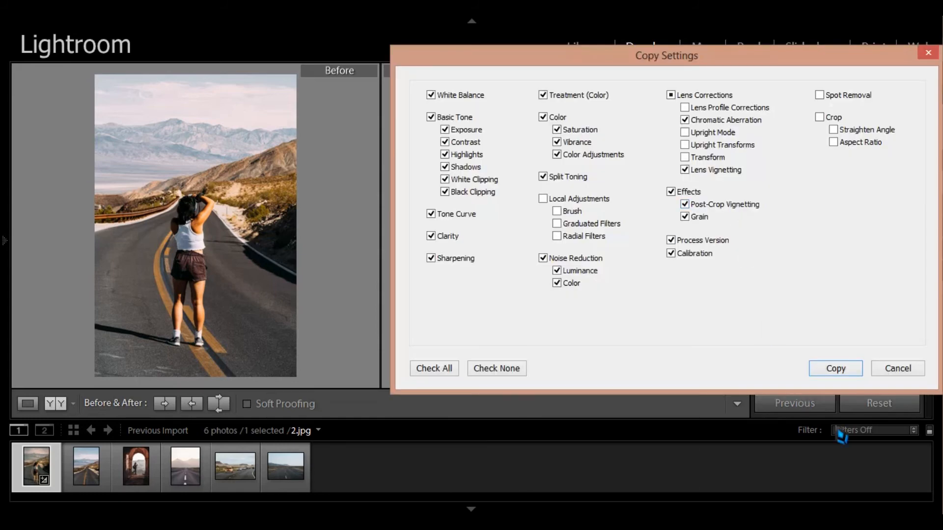
click(836, 368)
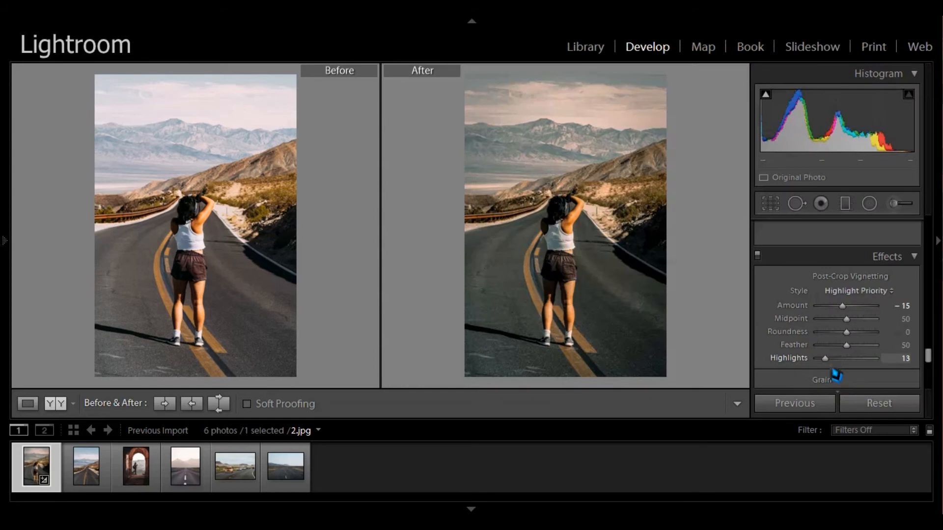
- Select photo 3.jpg in the filmstrip and paste the copied settings onto it
click(91, 480)
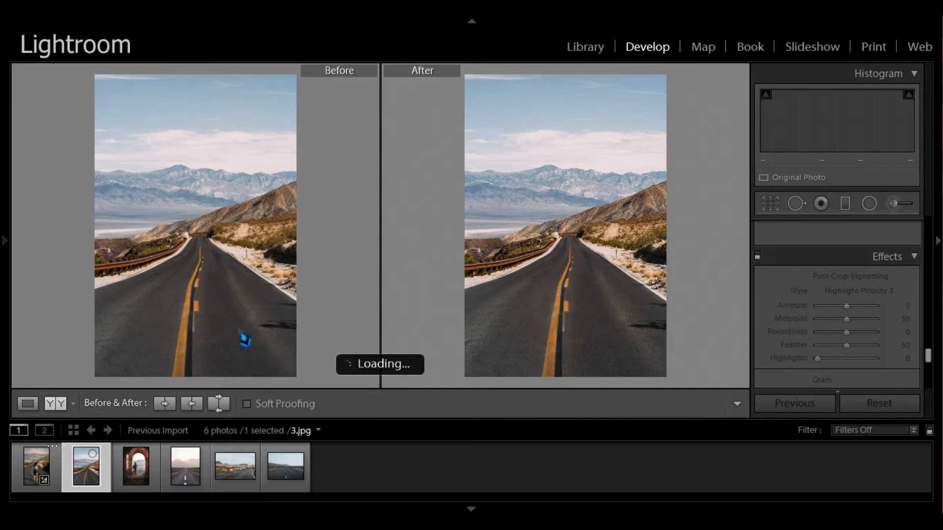
right_click(532, 252)
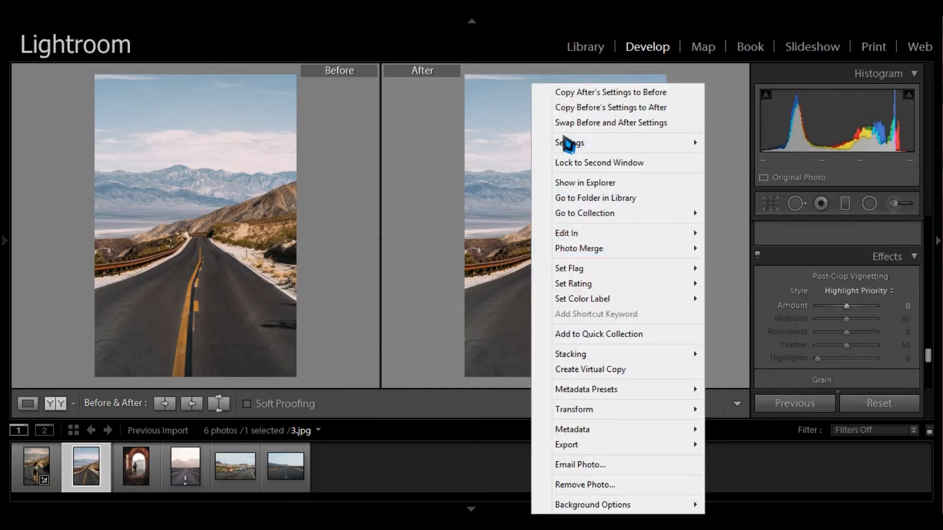
mouse_move(677, 142)
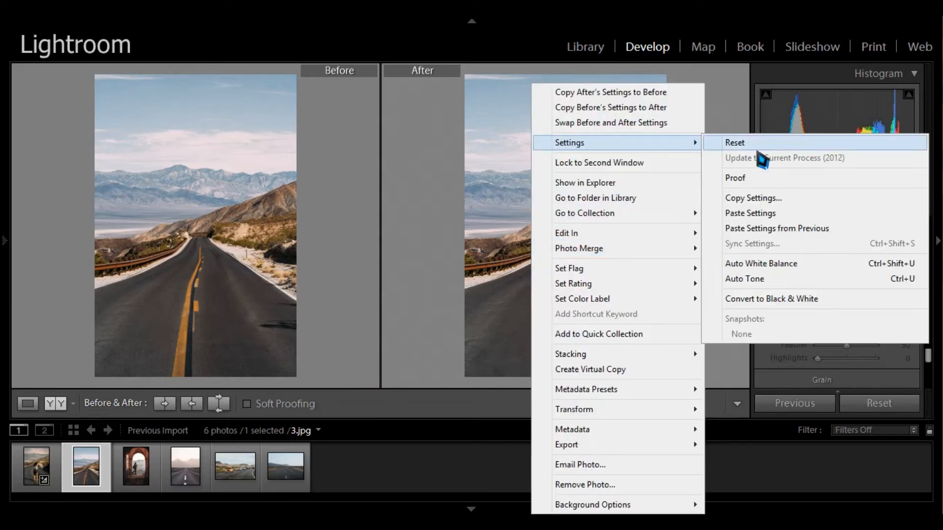
click(750, 213)
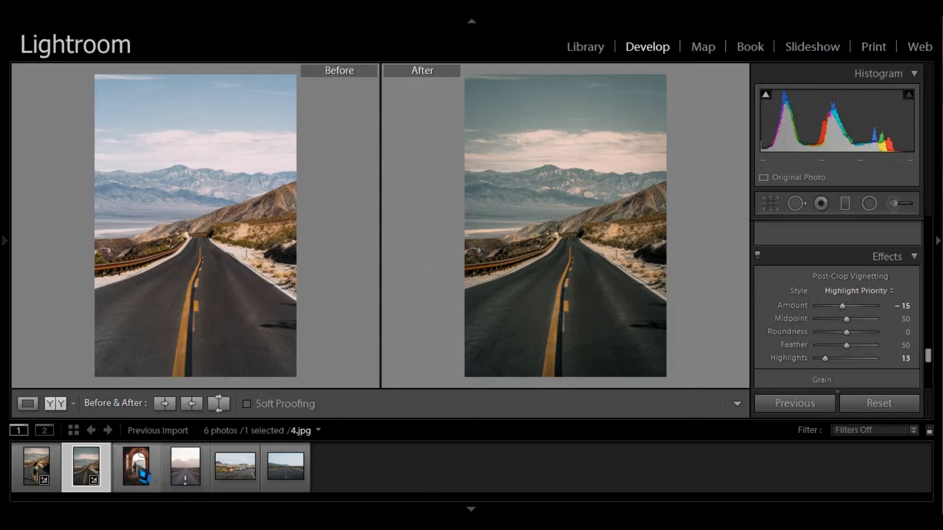
- Select photo 6.jpg, the hazy mountain road, and paste the copied settings onto it
click(185, 480)
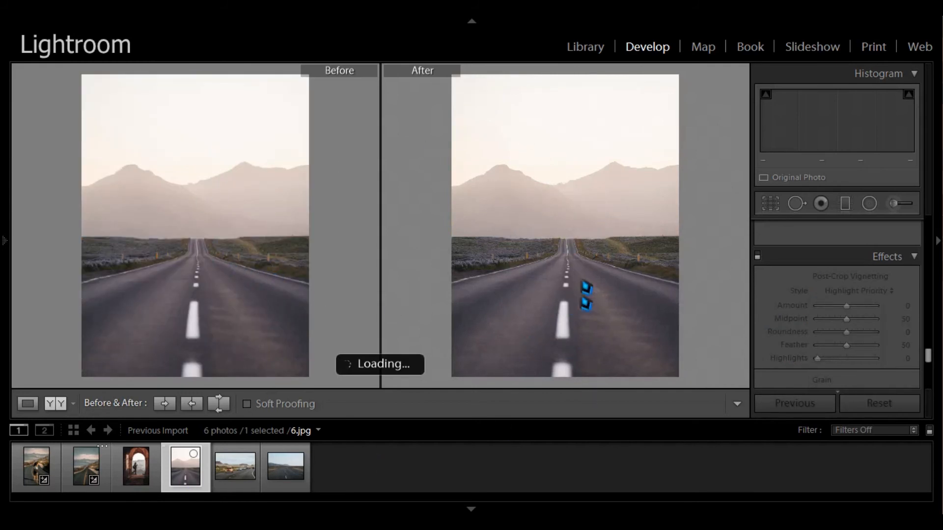
right_click(584, 282)
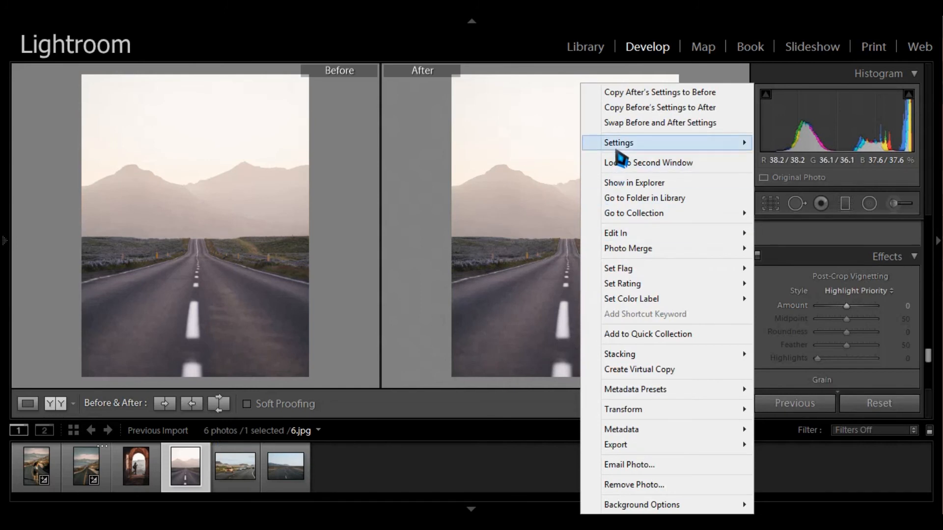
mouse_move(618, 147)
click(401, 216)
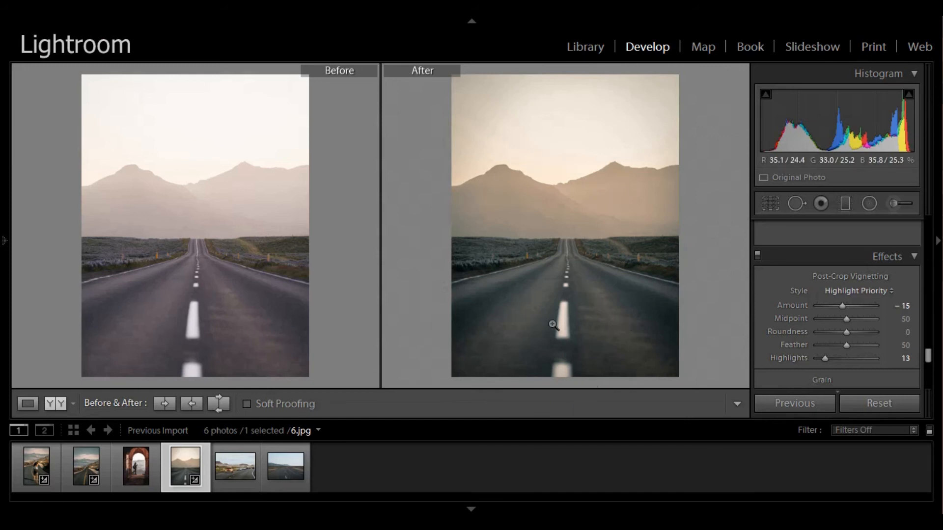
- Select photo 1.jpg with the orange car and paste the copied settings onto it
click(246, 487)
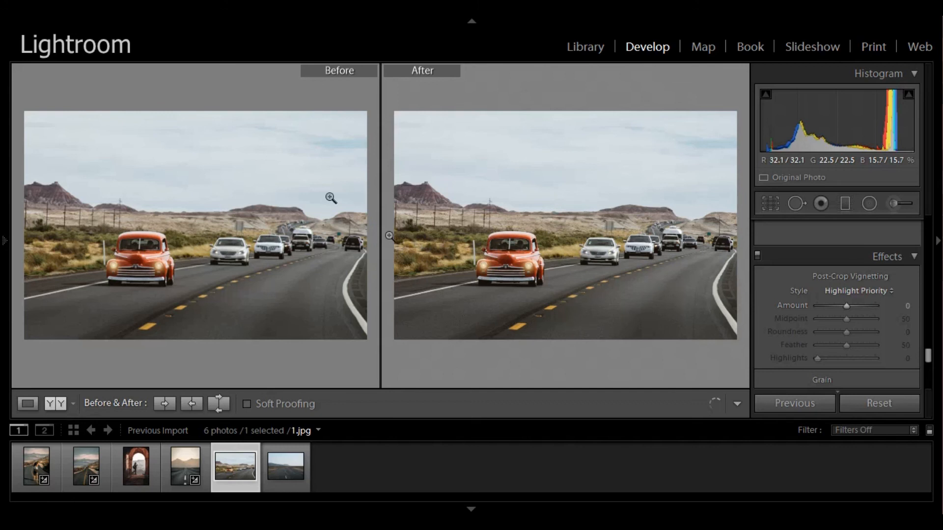
right_click(54, 69)
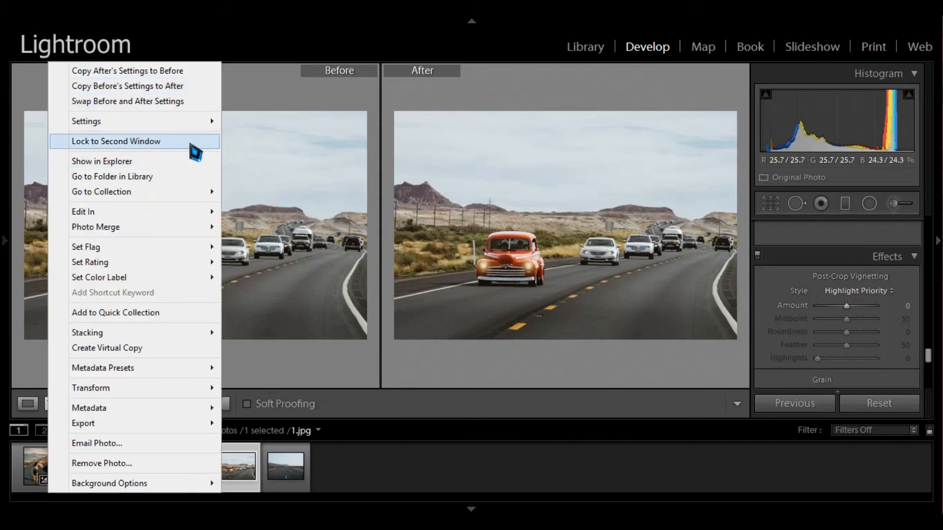
right_click(457, 229)
mouse_move(616, 143)
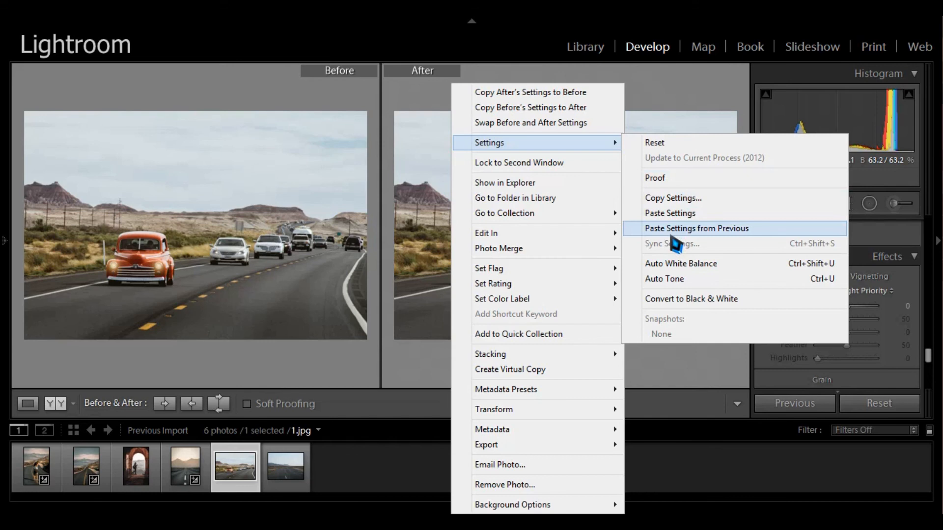
click(669, 213)
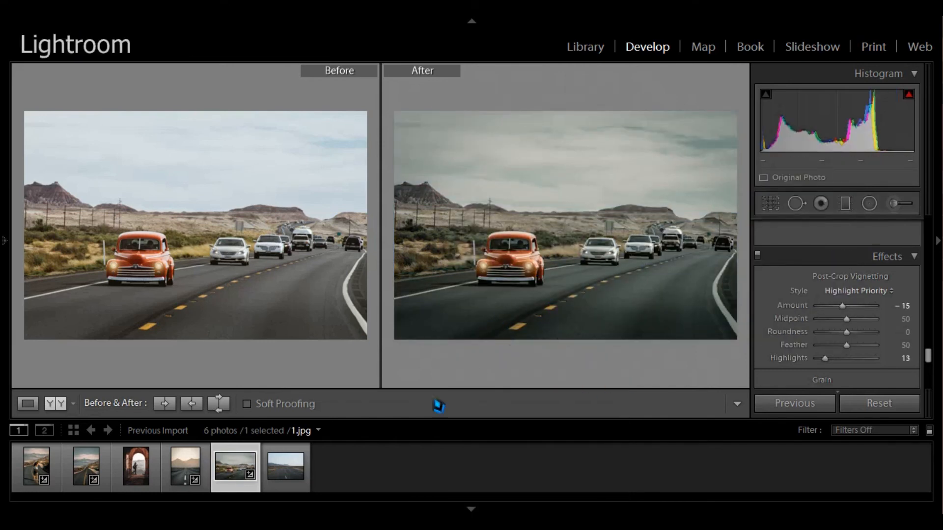
- Select photo 5.jpg, the empty curving road, and paste the copied settings onto it
click(288, 476)
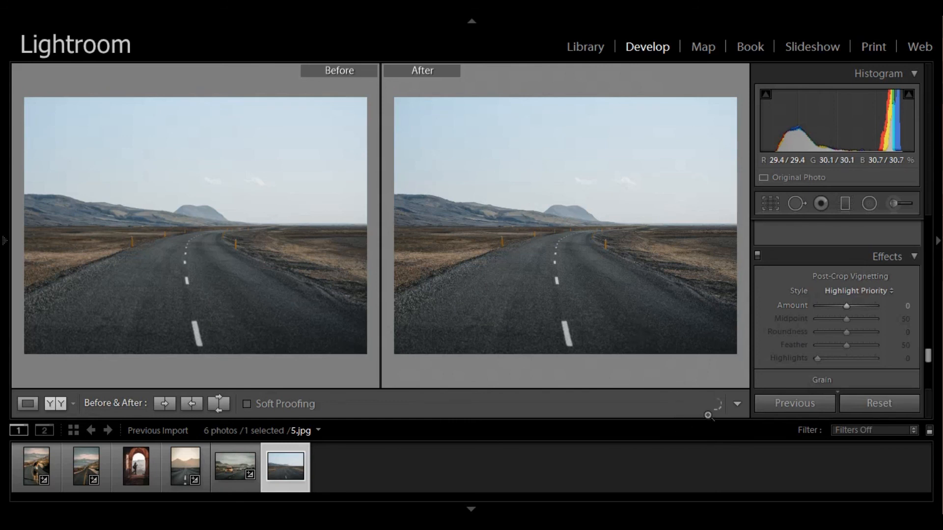
right_click(531, 216)
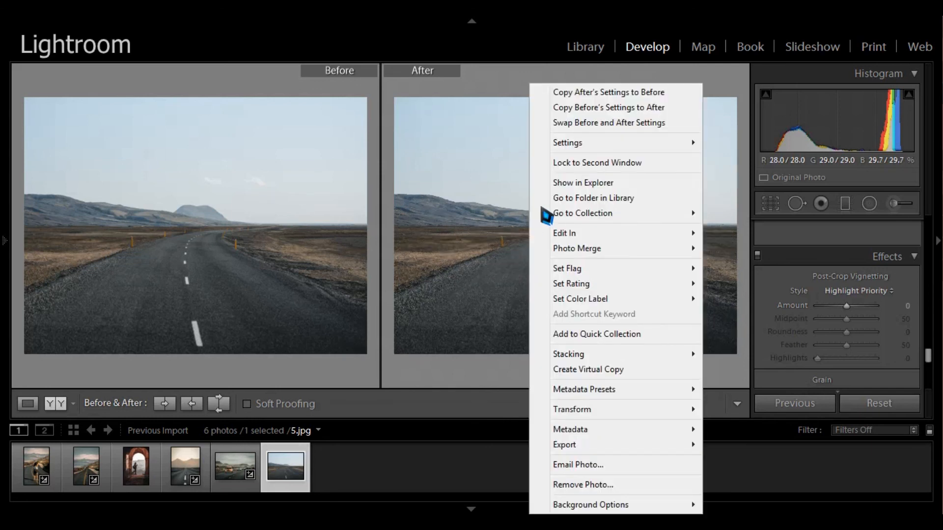
mouse_move(570, 143)
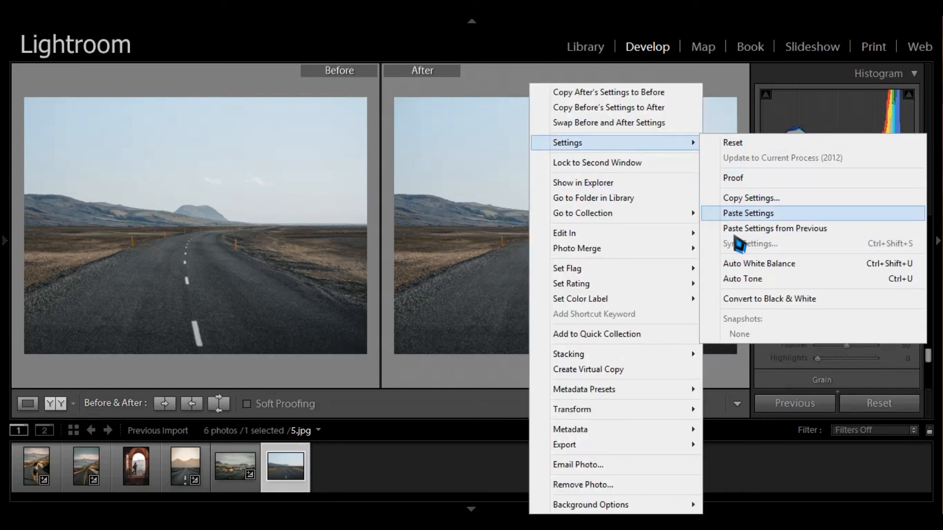
click(742, 214)
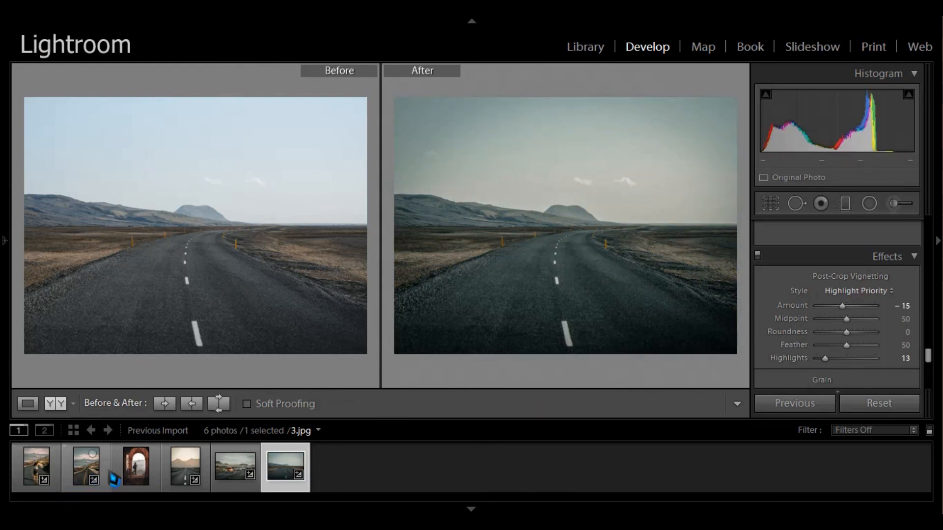
- Select photo 4.jpg with the stone archway and paste the copied settings onto it
click(133, 477)
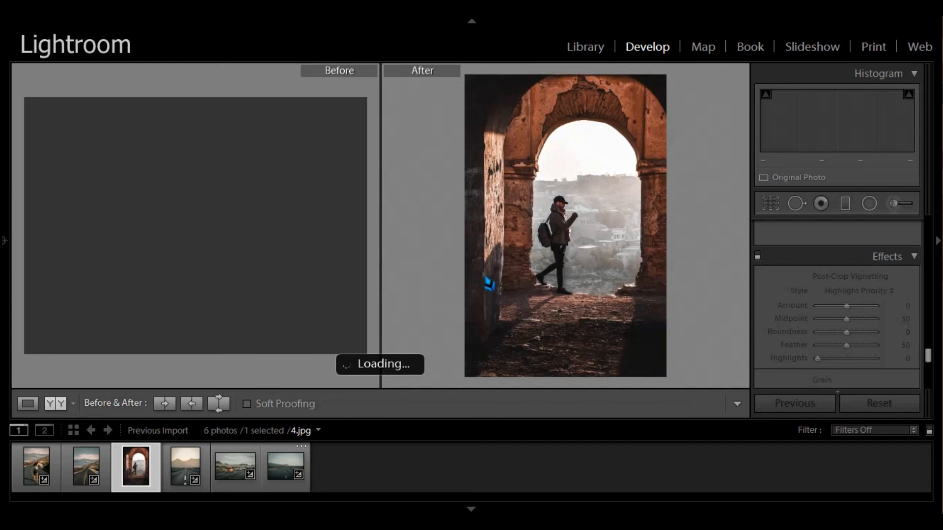
right_click(572, 281)
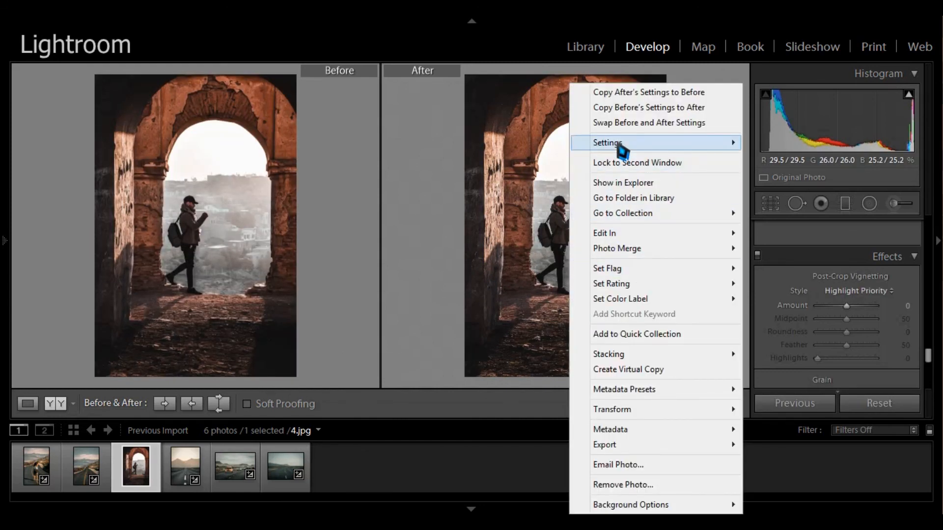
mouse_move(620, 143)
click(364, 213)
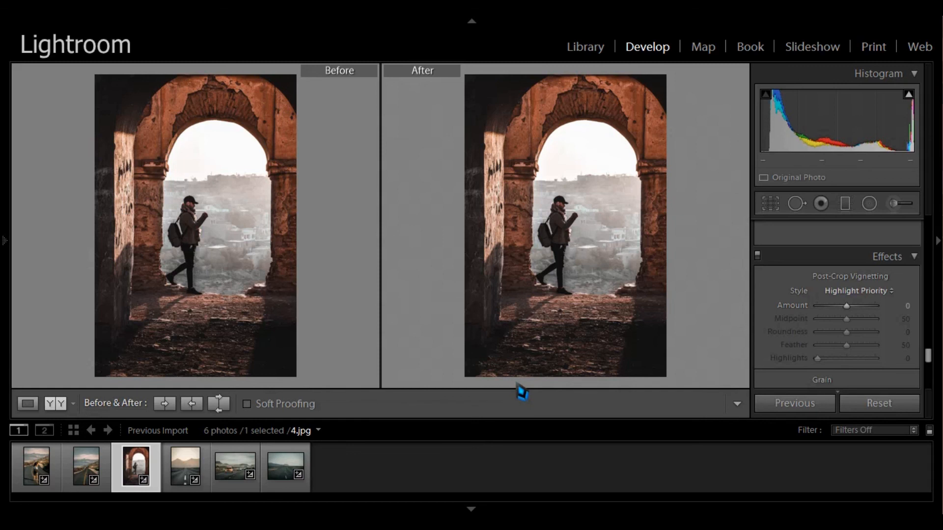
right_click(547, 239)
mouse_move(583, 148)
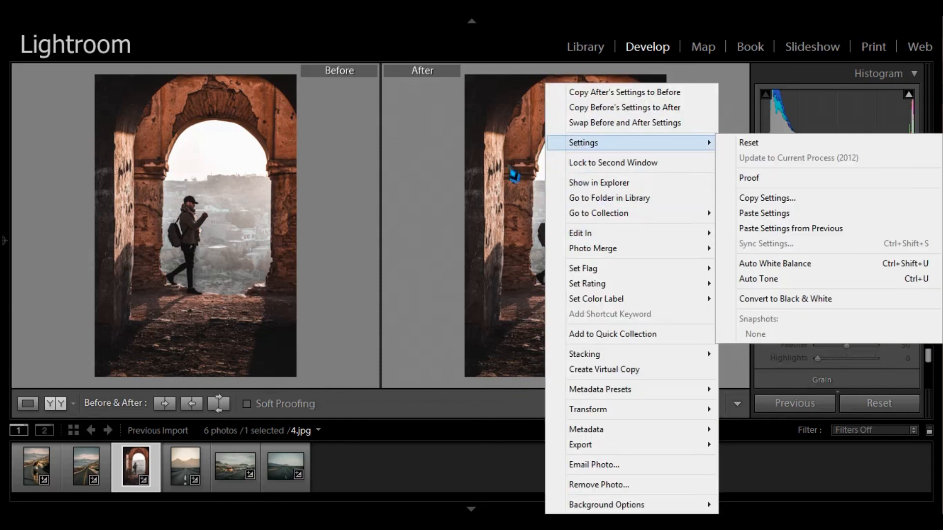
click(732, 213)
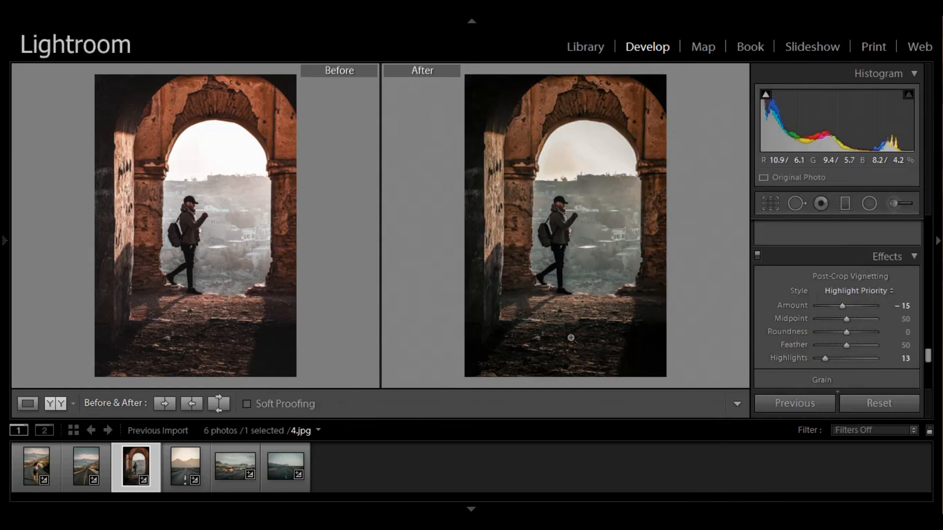
- Return to the original desert road photo 2.jpg and hide the filmstrip
scroll(825, 344, up, 6)
scroll(822, 338, up, 10)
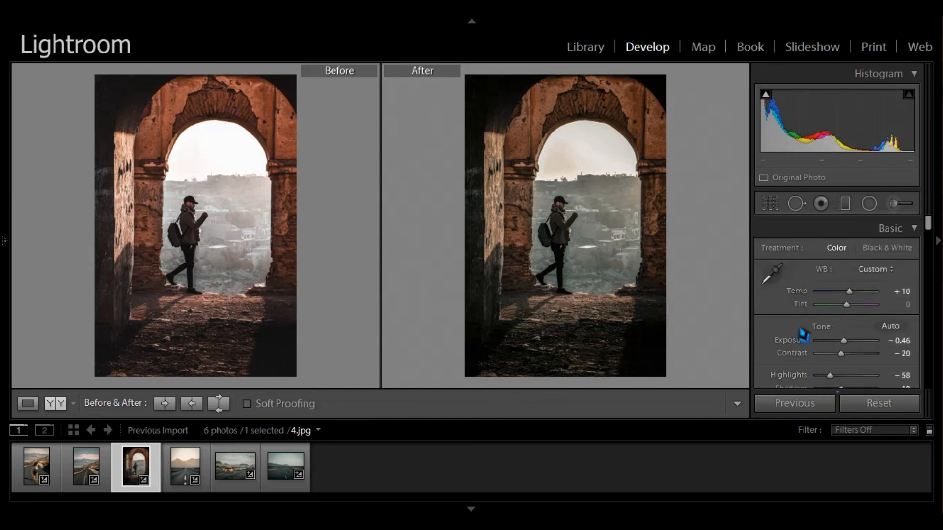
click(35, 481)
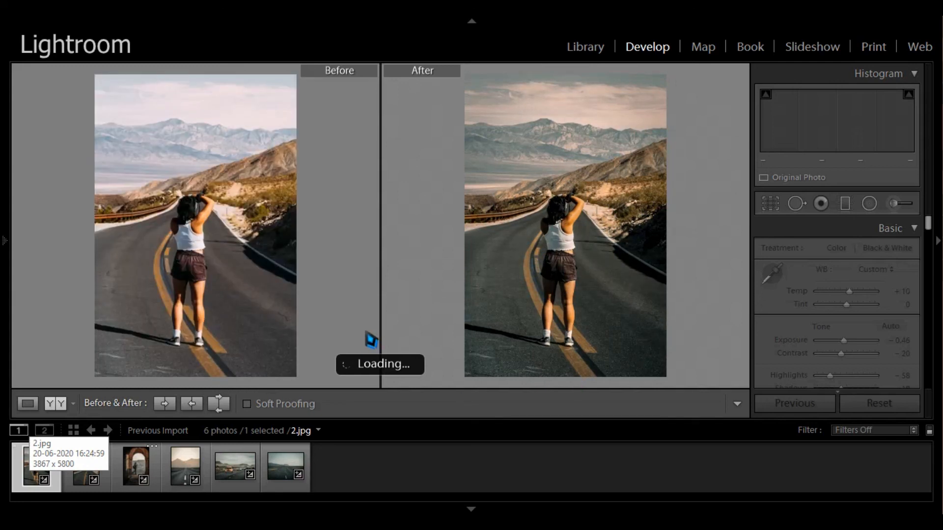
key(F6)
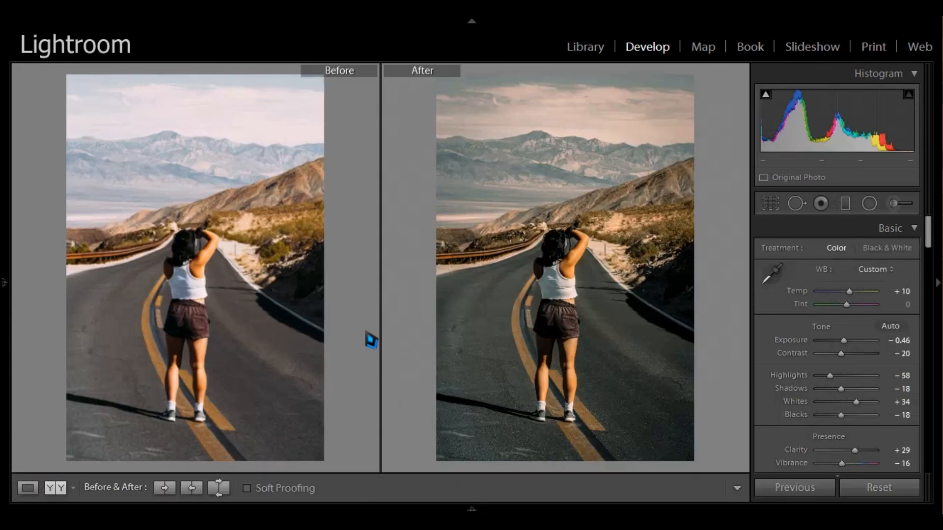